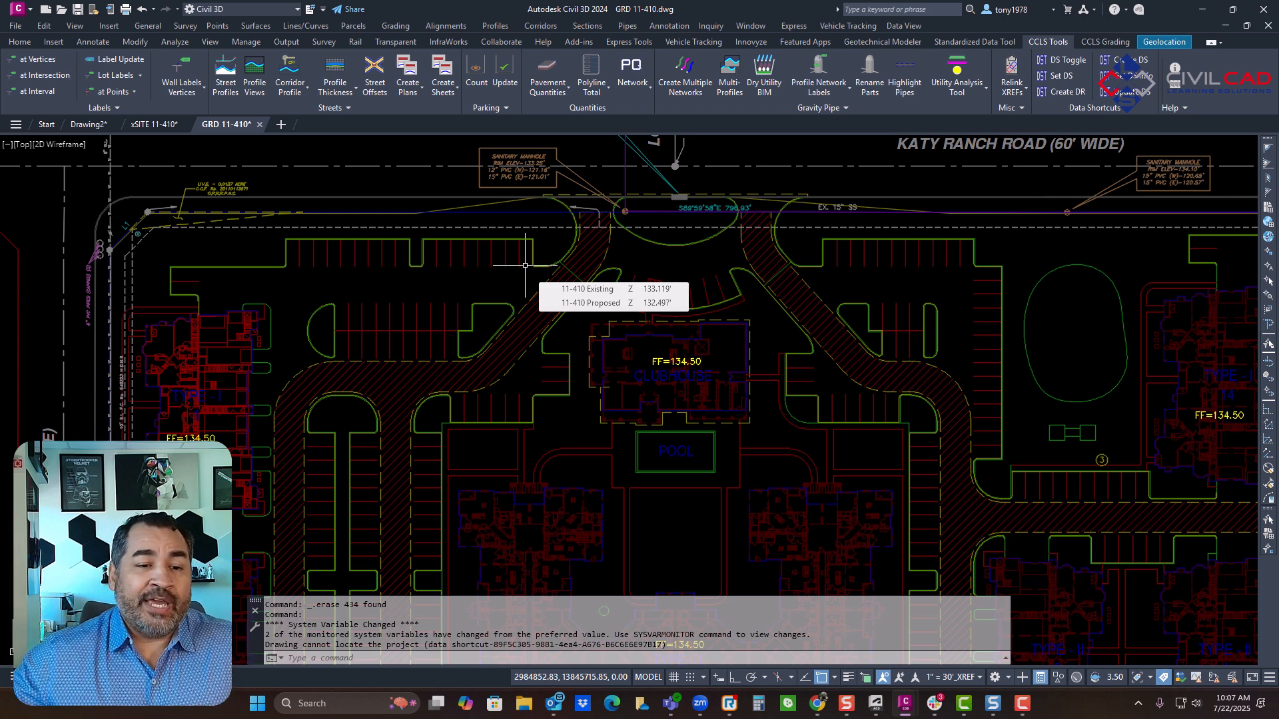
middle_click_drag(525, 265, 518, 259)
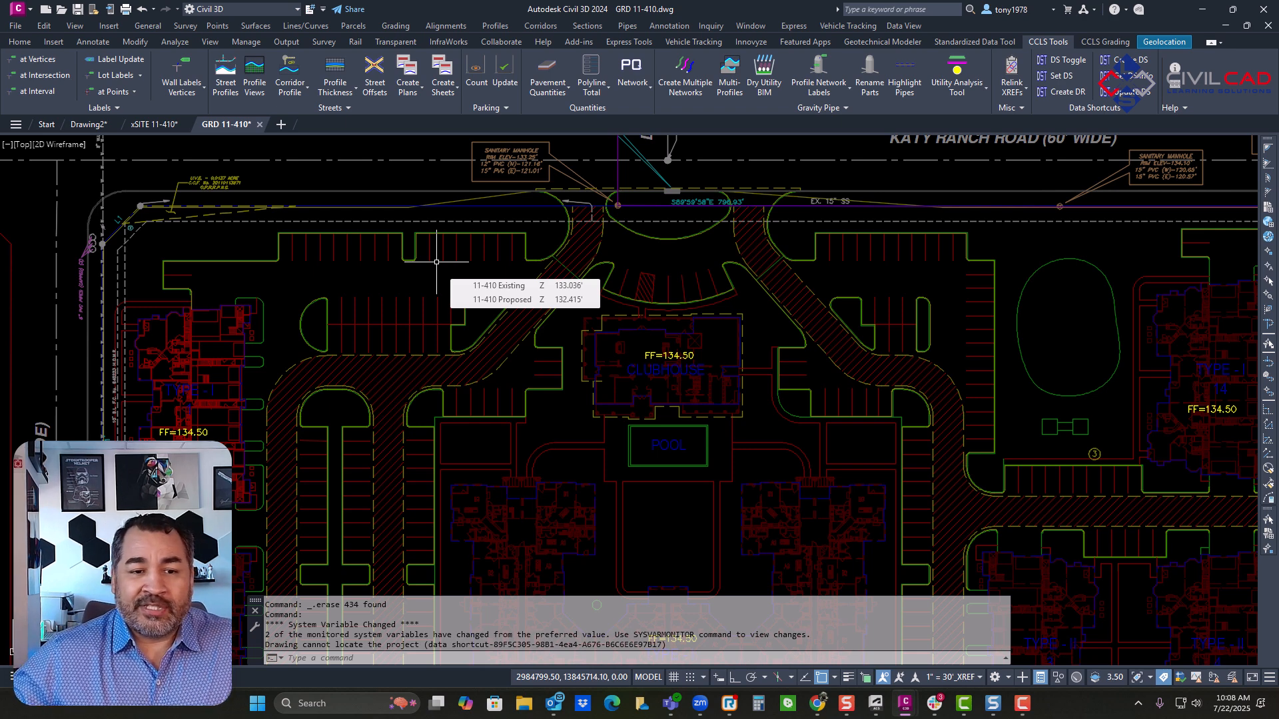
middle_click_drag(450, 262, 422, 262)
key("Escape")
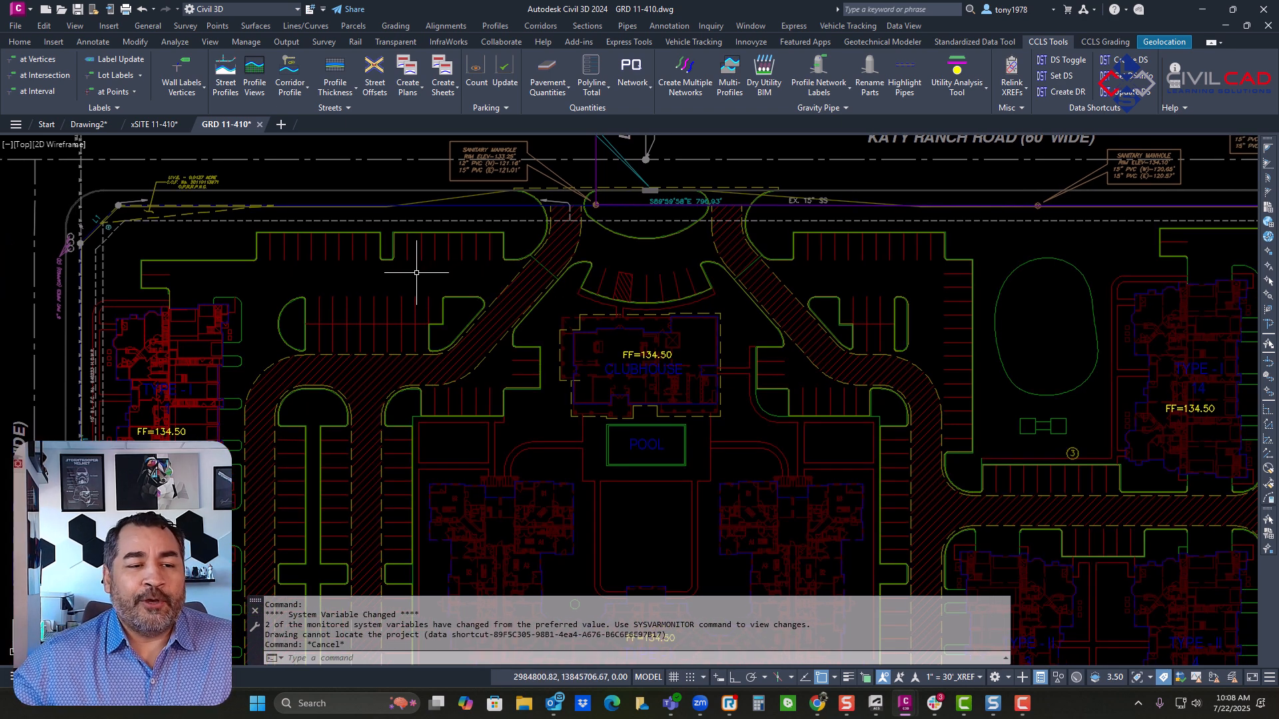
key("Escape")
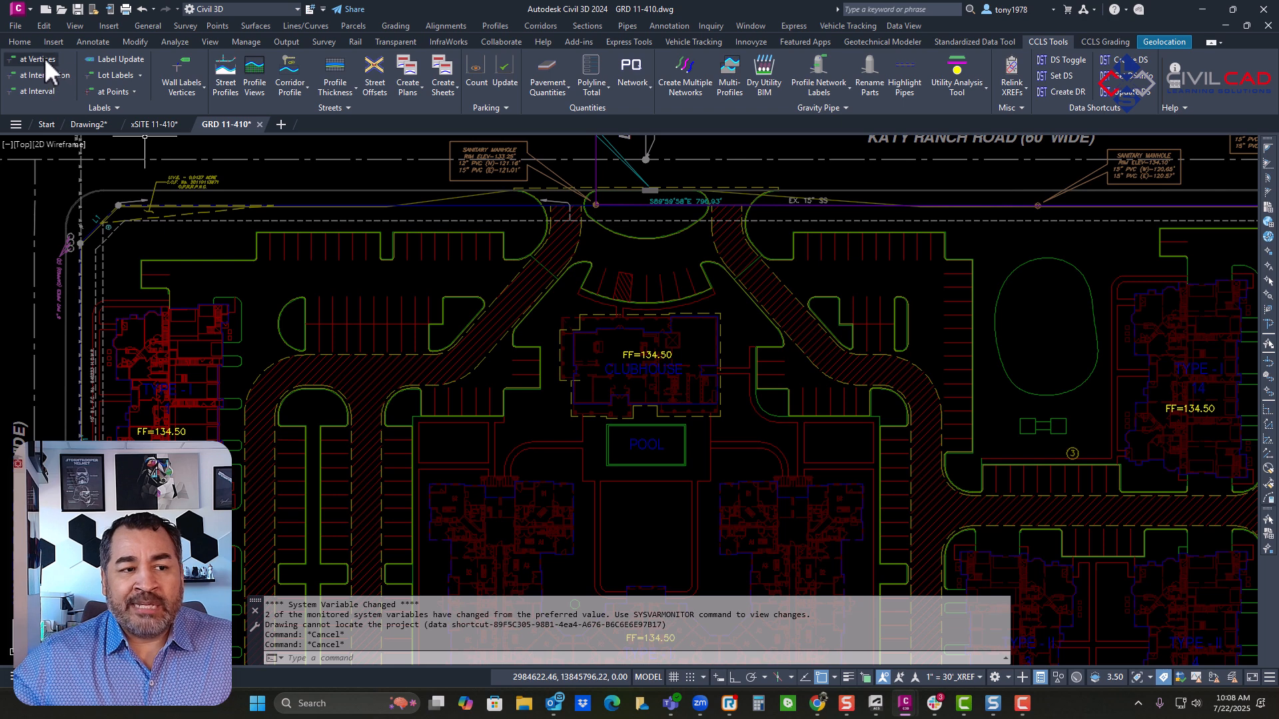
Start vertex labeling with spot style P-TOP OF CURB-GUTTER and marker HP-X, using the first 11-410 Proposed surface
left_click(73, 63)
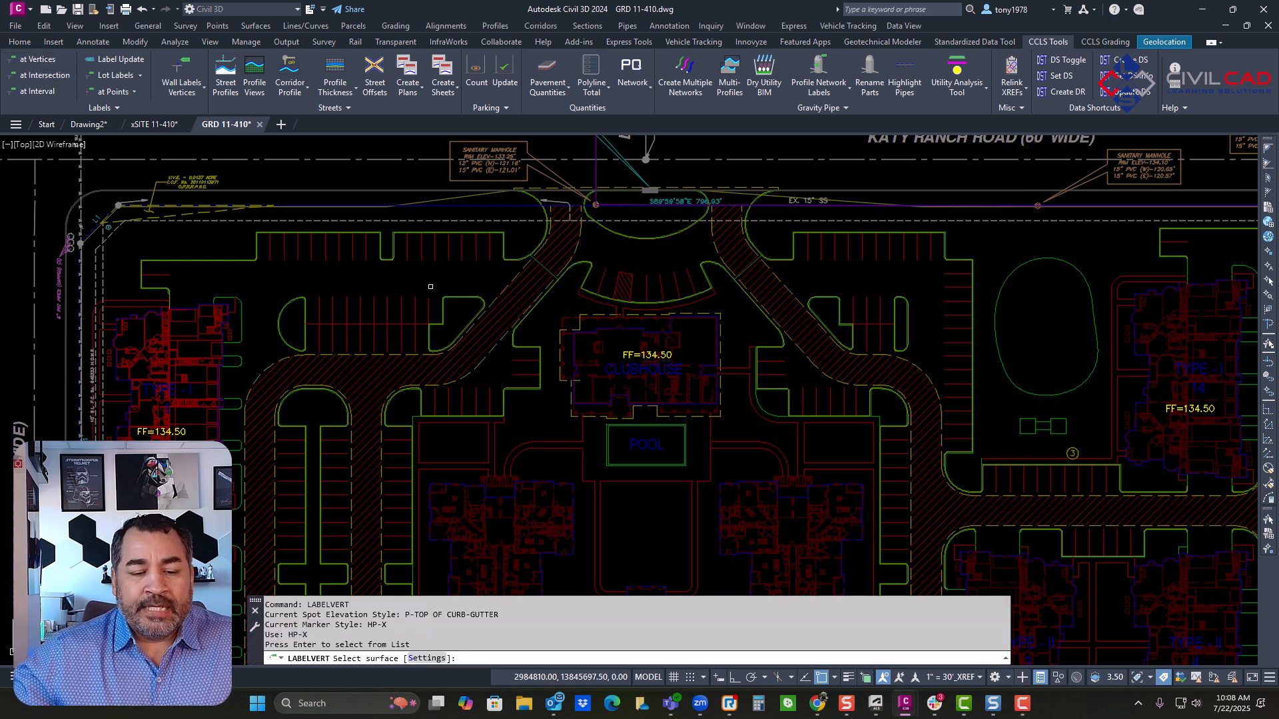
type("s")
key("Return")
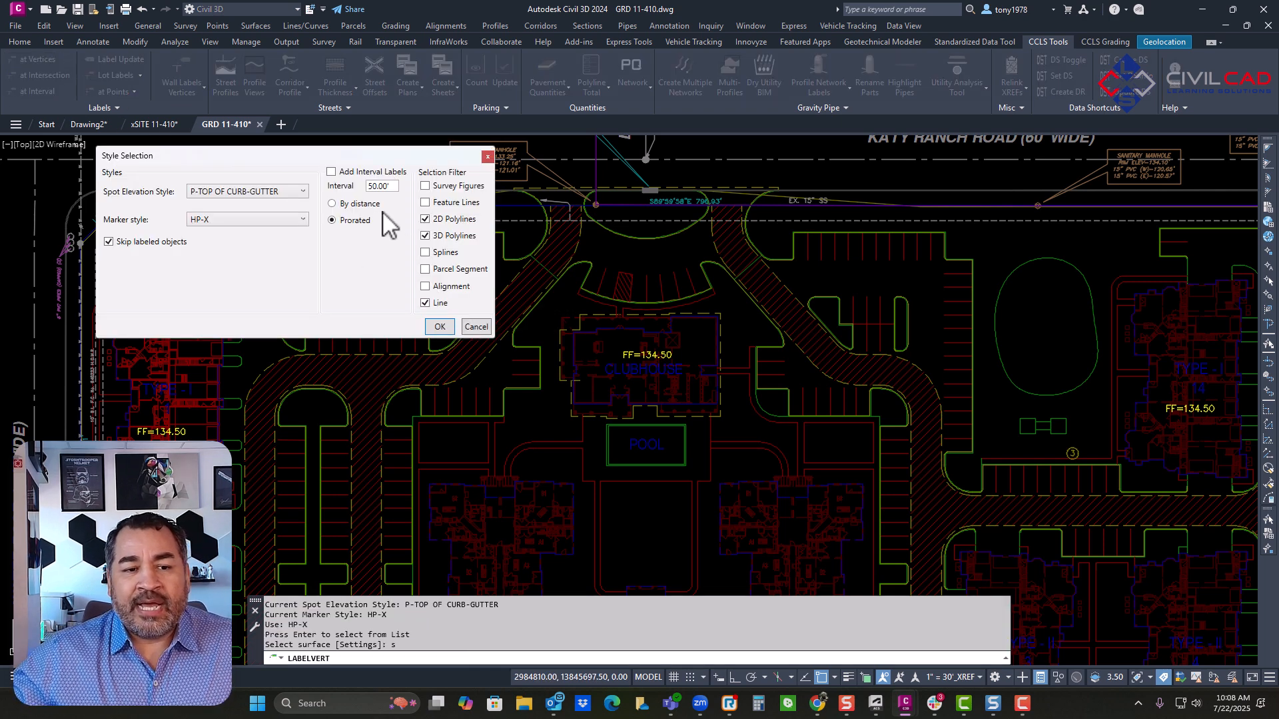
left_click(440, 326)
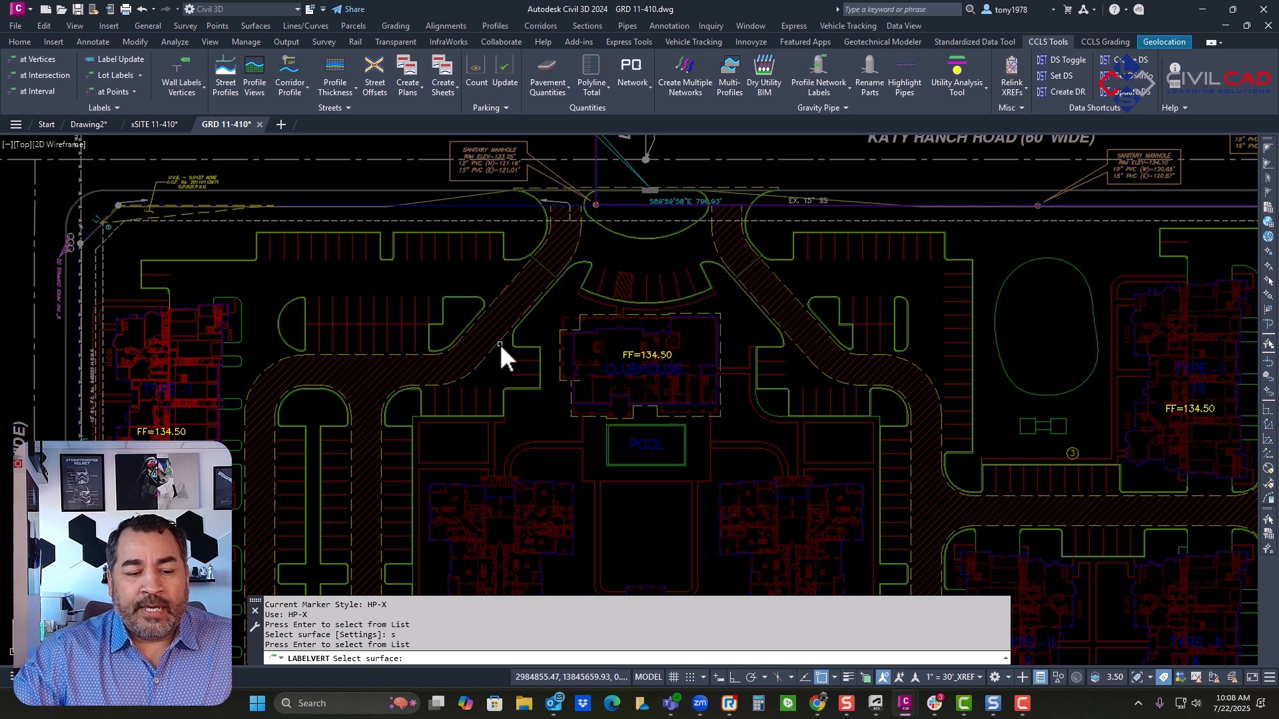
key("Return")
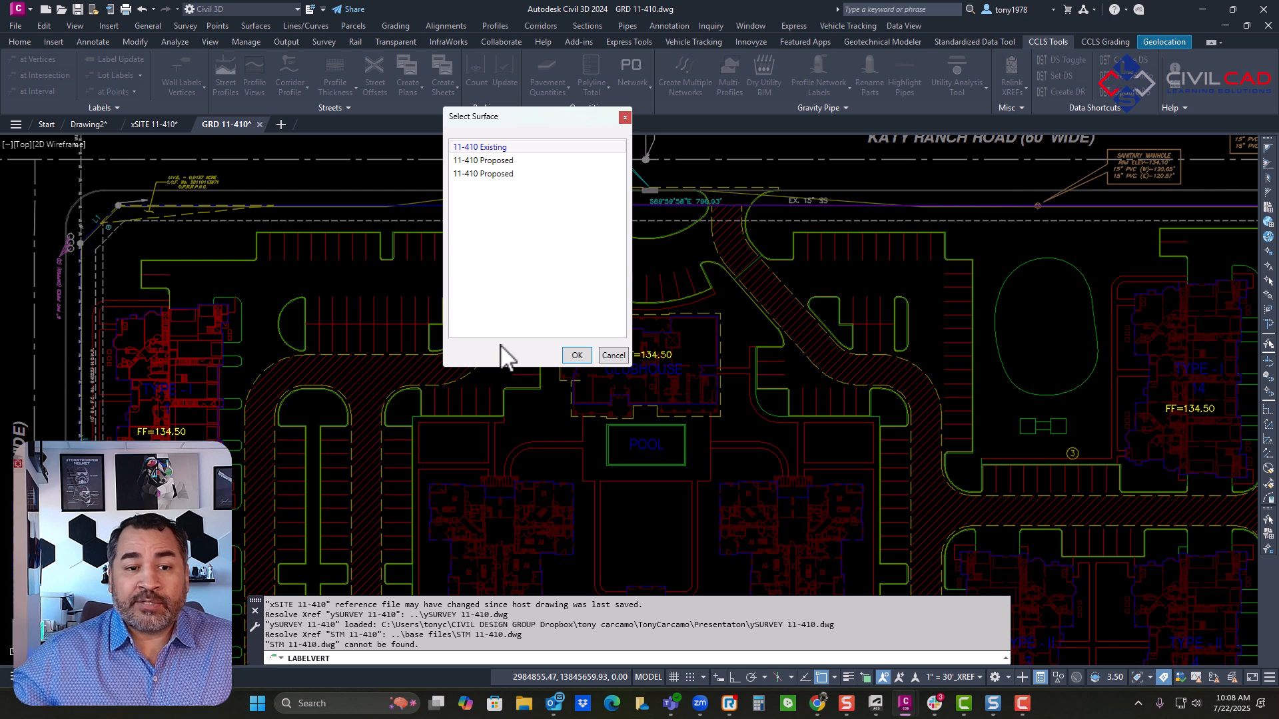
left_click(516, 160)
left_click(576, 355)
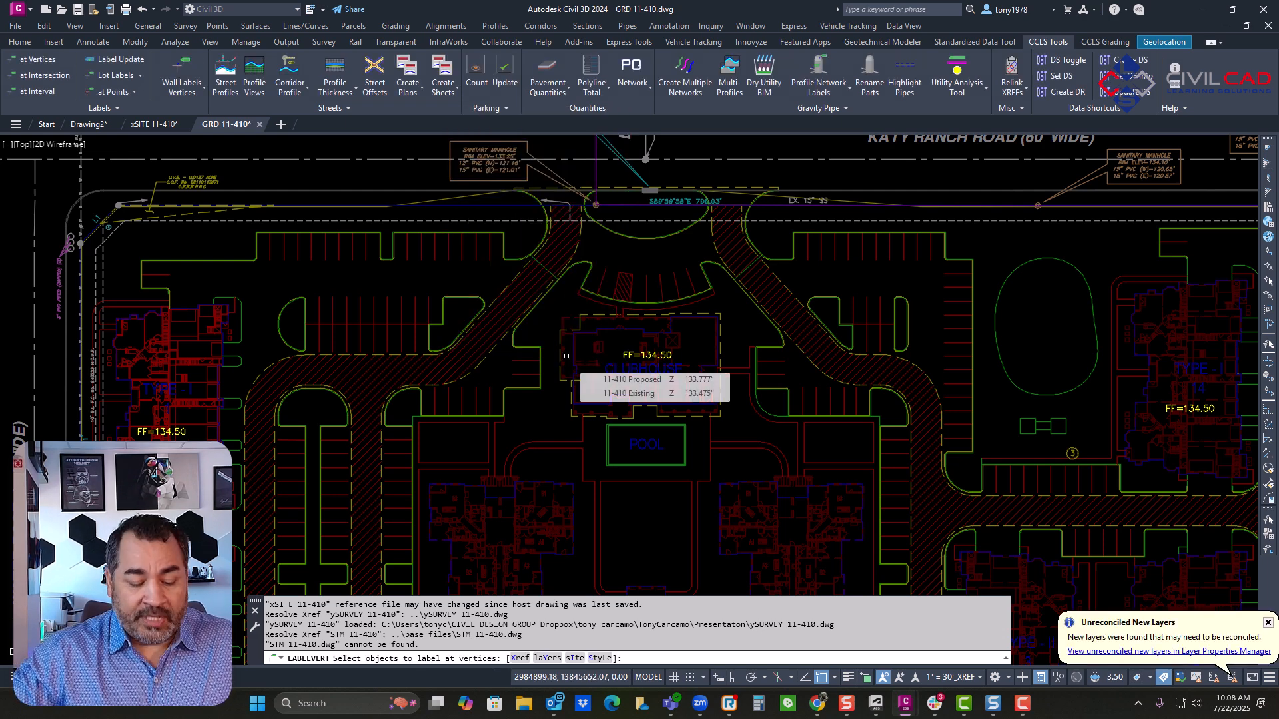
Label the vertices of all objects on the layer xSITE 11-410|P-PVMT-GUTTER
type("y")
key("Return")
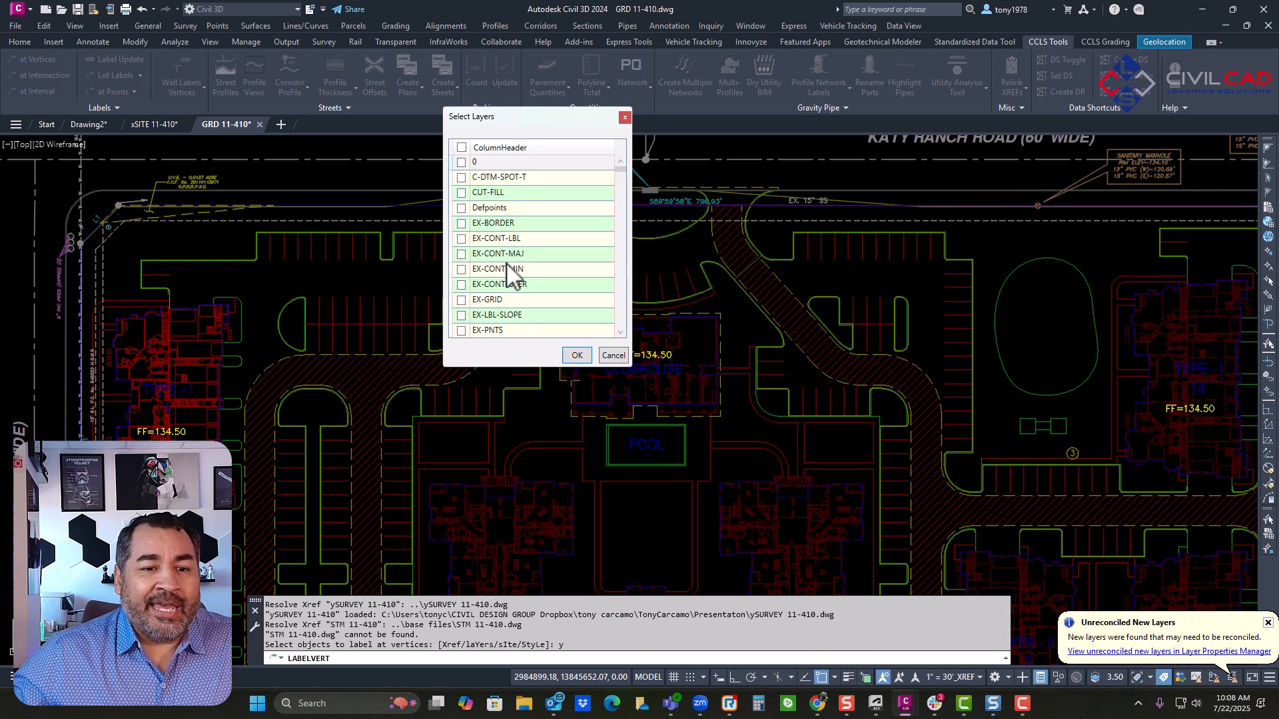
scroll(526, 260, "down", 5)
scroll(547, 246, "down", 5)
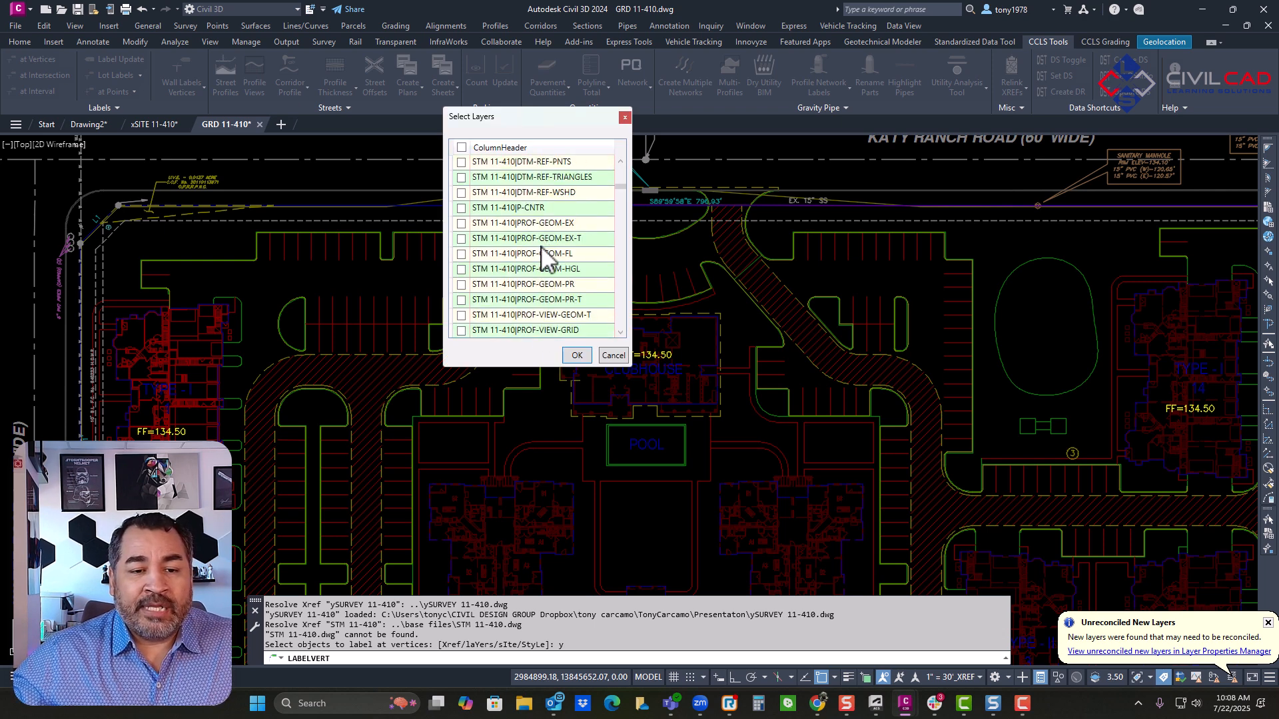
scroll(547, 246, "up", 3)
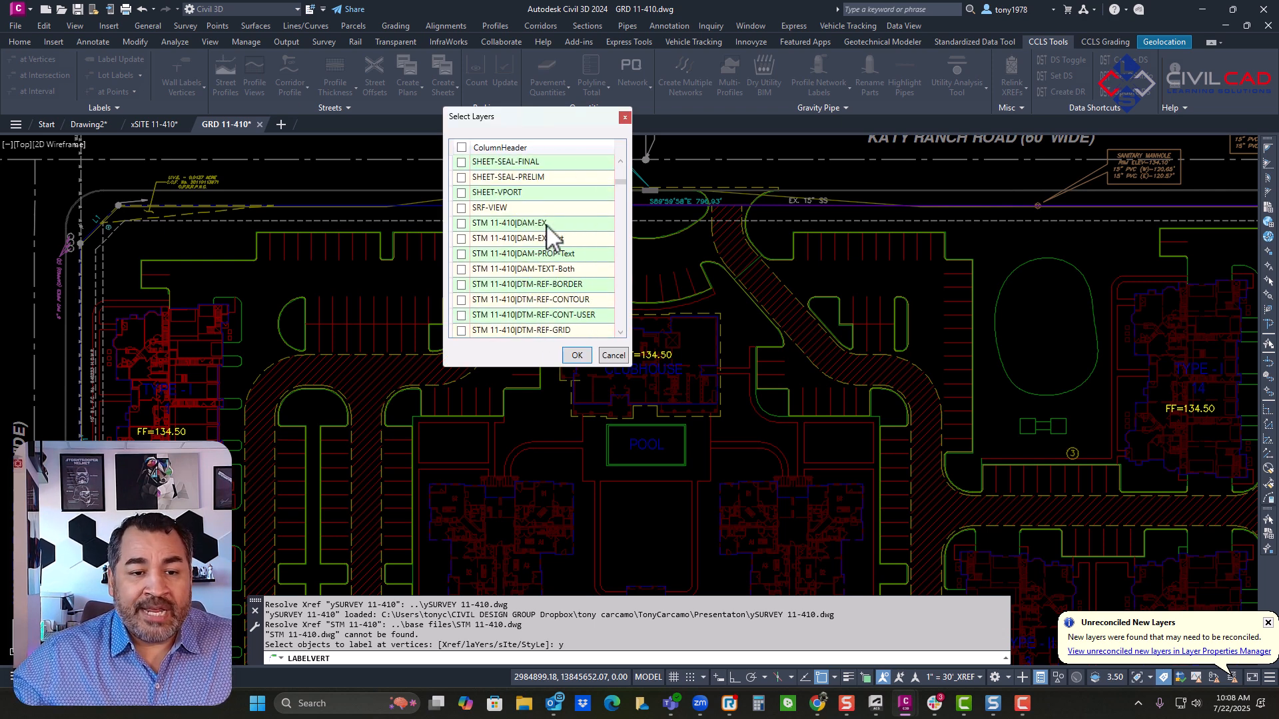
scroll(545, 236, "down", 3)
scroll(545, 233, "down", 8)
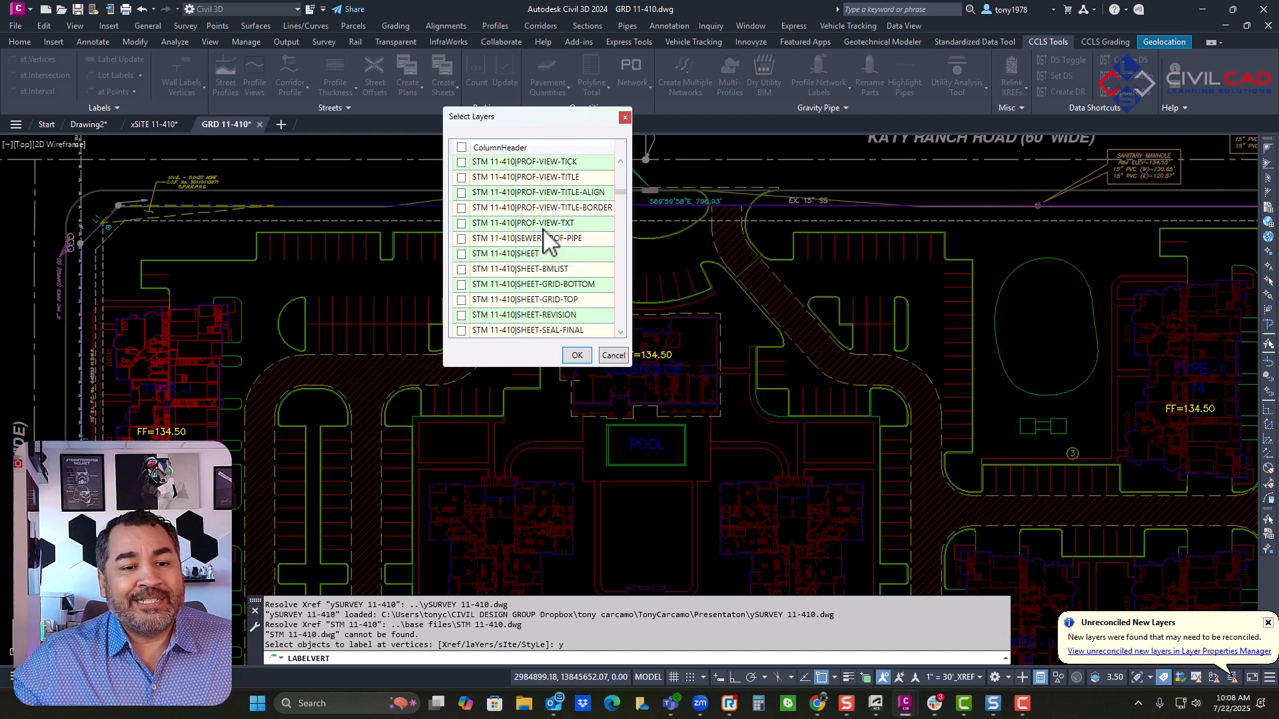
scroll(543, 251, "down", 1)
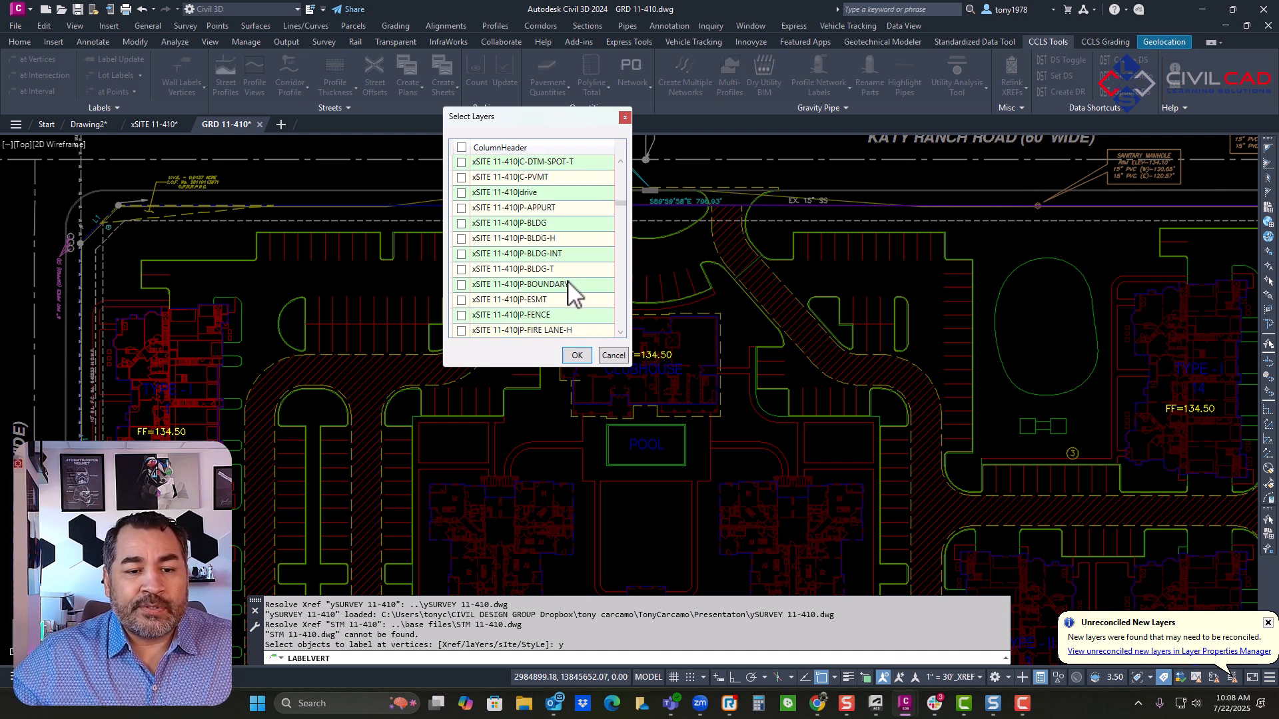
scroll(574, 297, "down", 2)
left_click(461, 285)
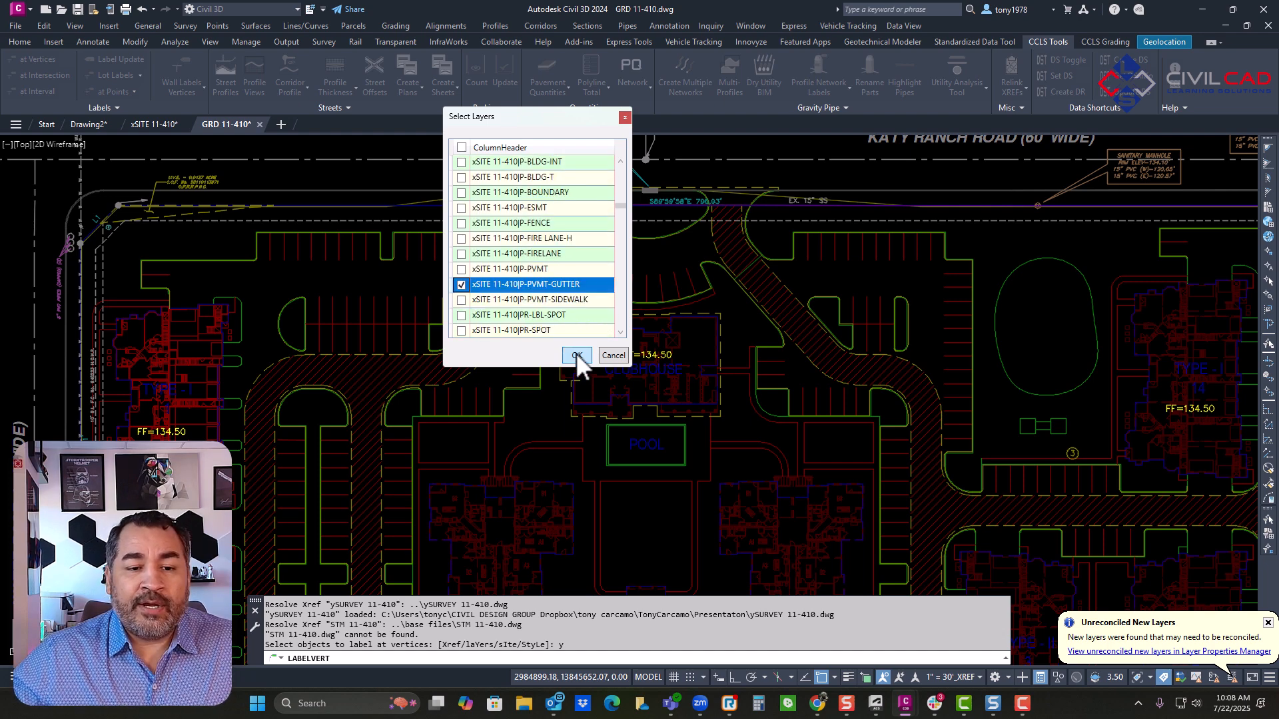
left_click(577, 355)
left_click(537, 296)
key("Escape")
Move one TC 133.34 spot label up and left, away from the upper corner of the rounded parking island
scroll(265, 276, "up", 5)
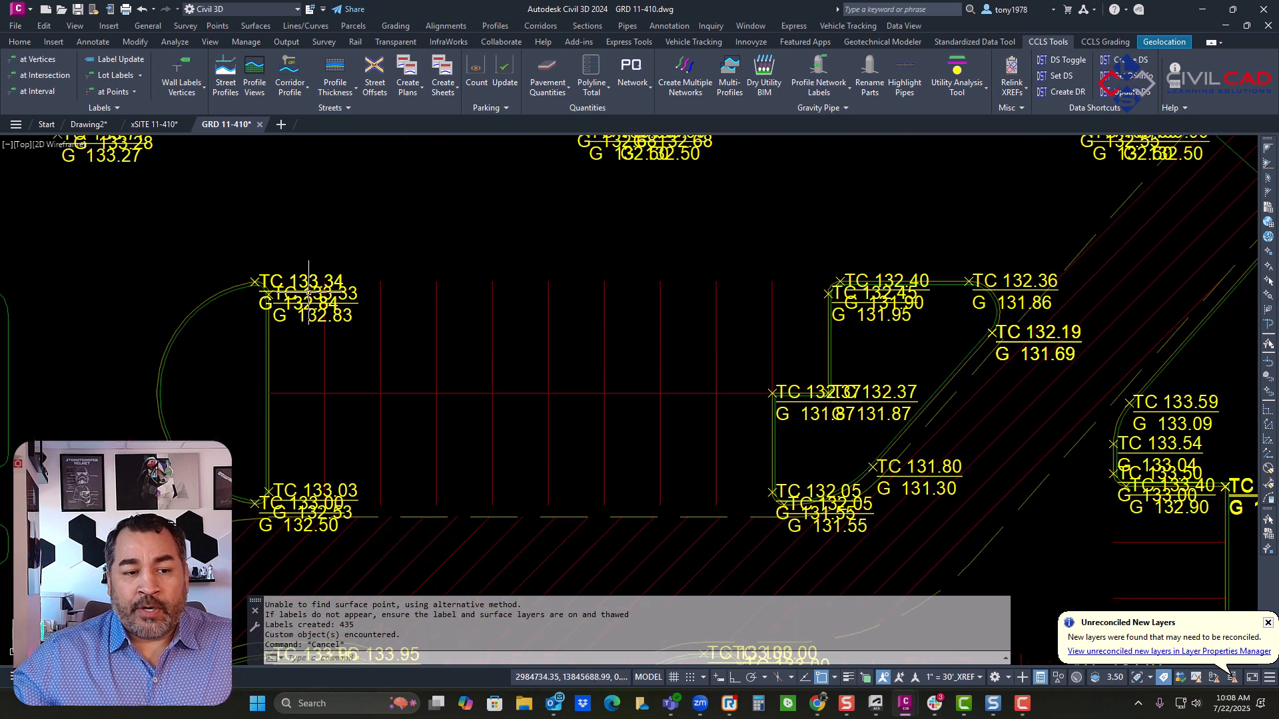
left_click(265, 276)
left_click(256, 280)
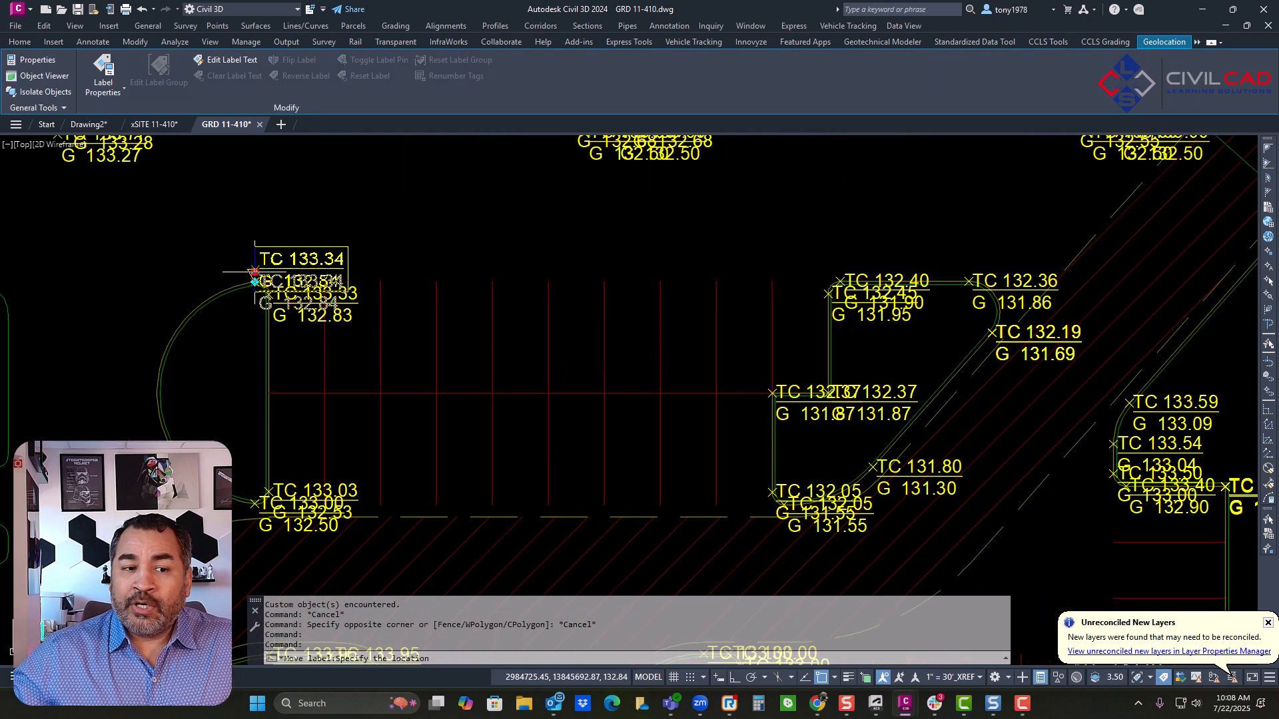
scroll(220, 226, "down", 2)
scroll(235, 236, "up", 2)
key("Escape")
middle_click_drag(235, 236, 352, 267)
key("Escape")
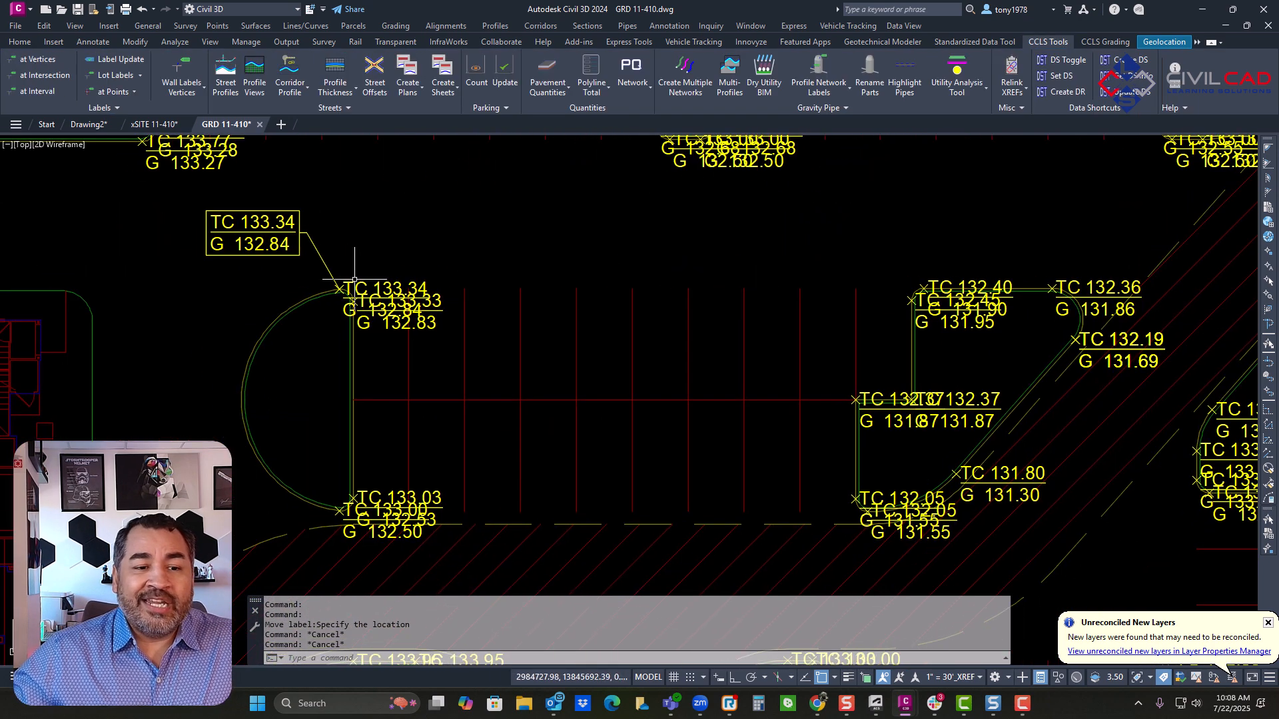
Move the TC 133.00 spot label down and left, away from the rounded parking island's lower corner
left_click(346, 286)
key("Escape")
left_click(342, 508)
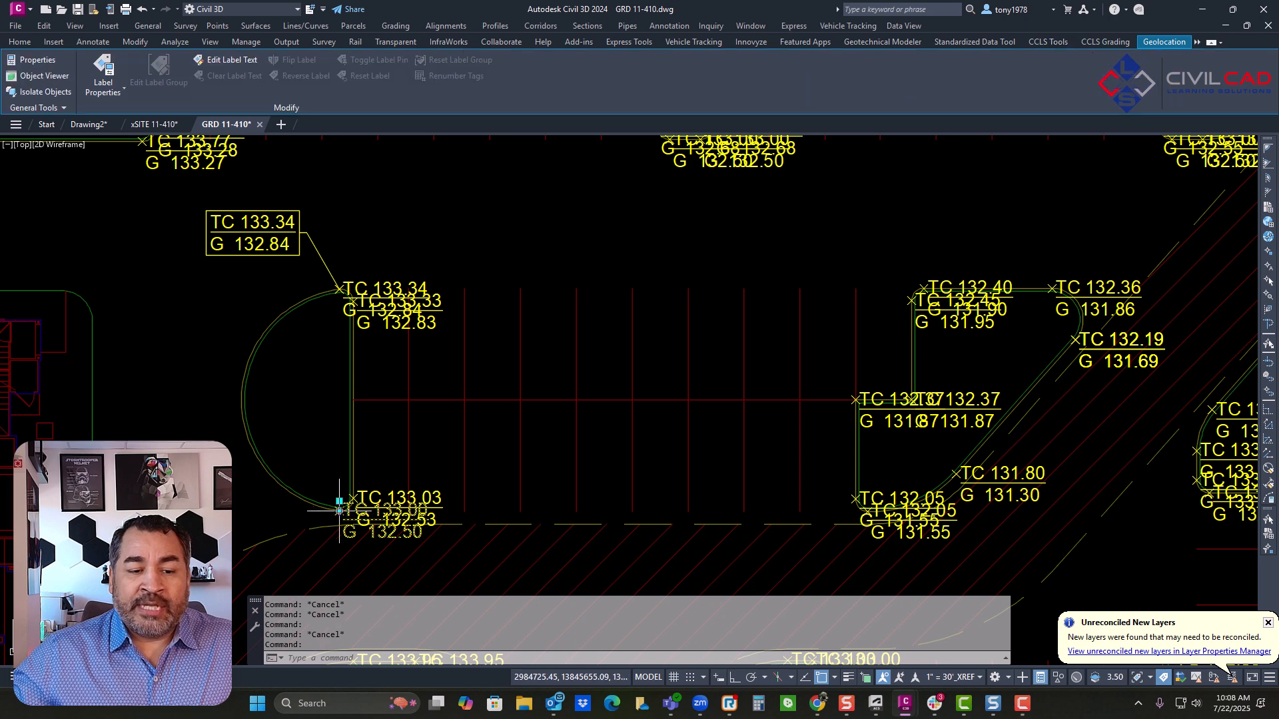
left_click(340, 510)
key("Escape")
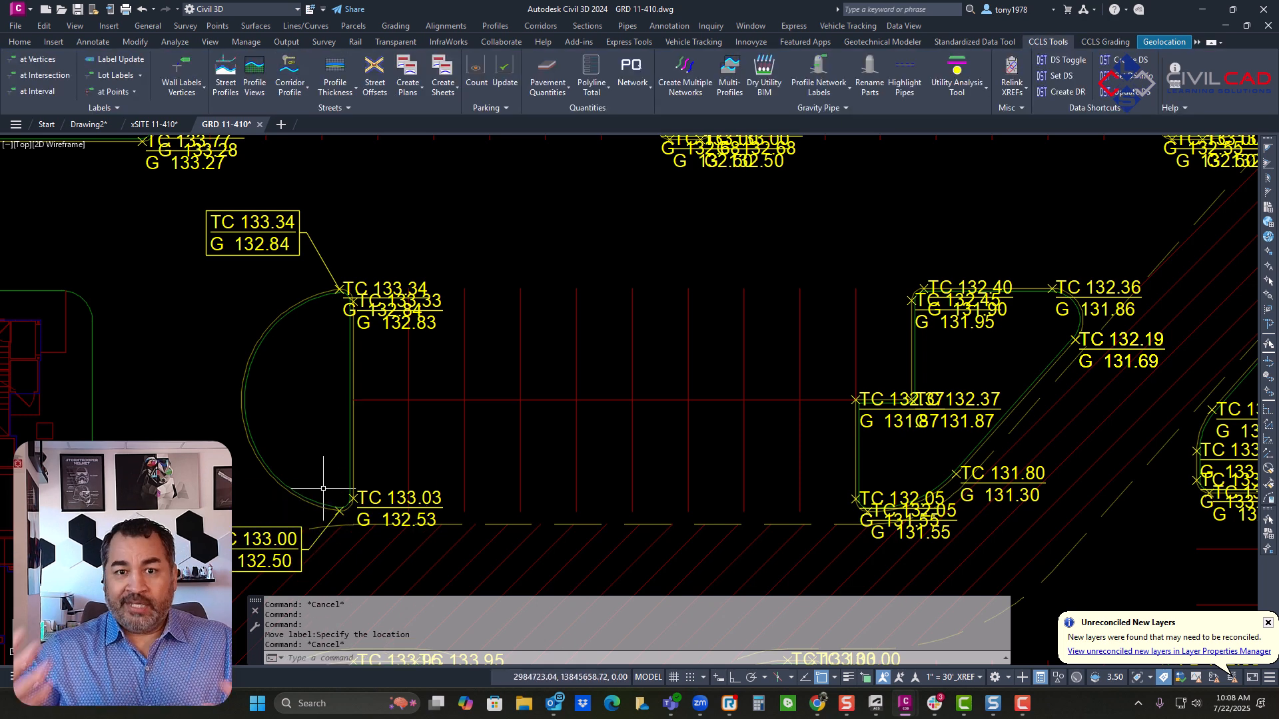
mouse_move(321, 485)
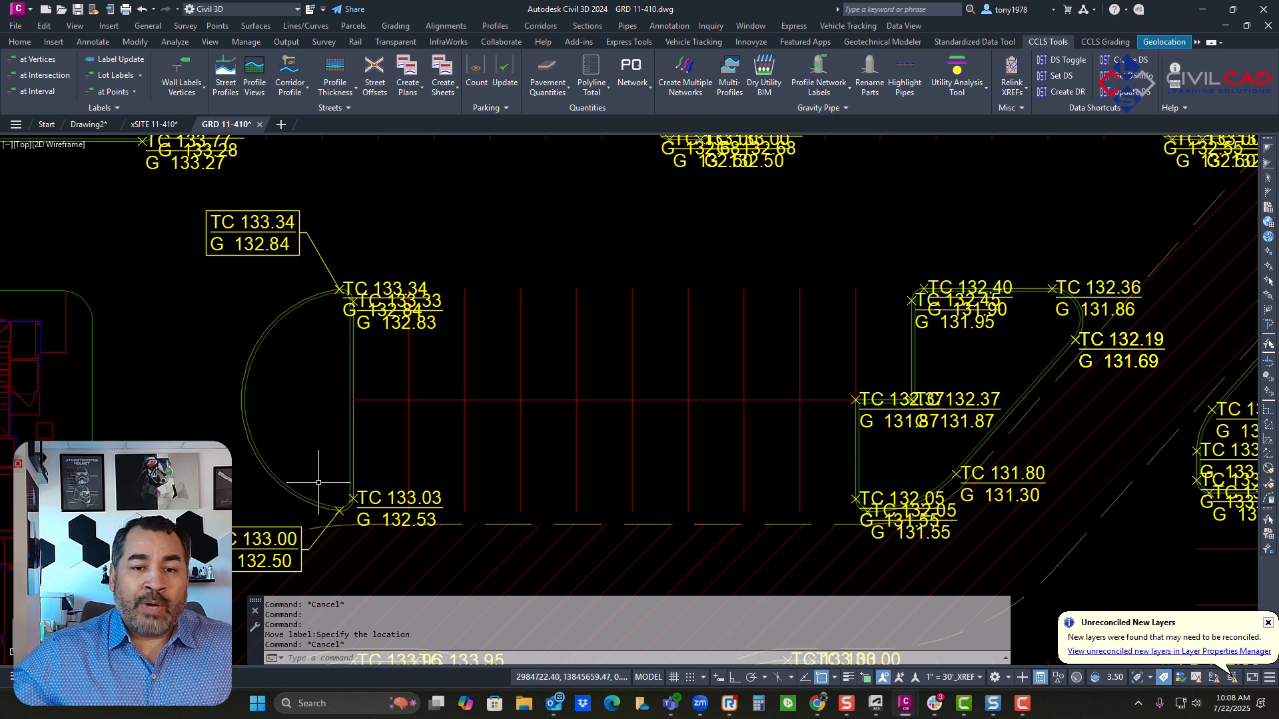
scroll(402, 424, "down", 4)
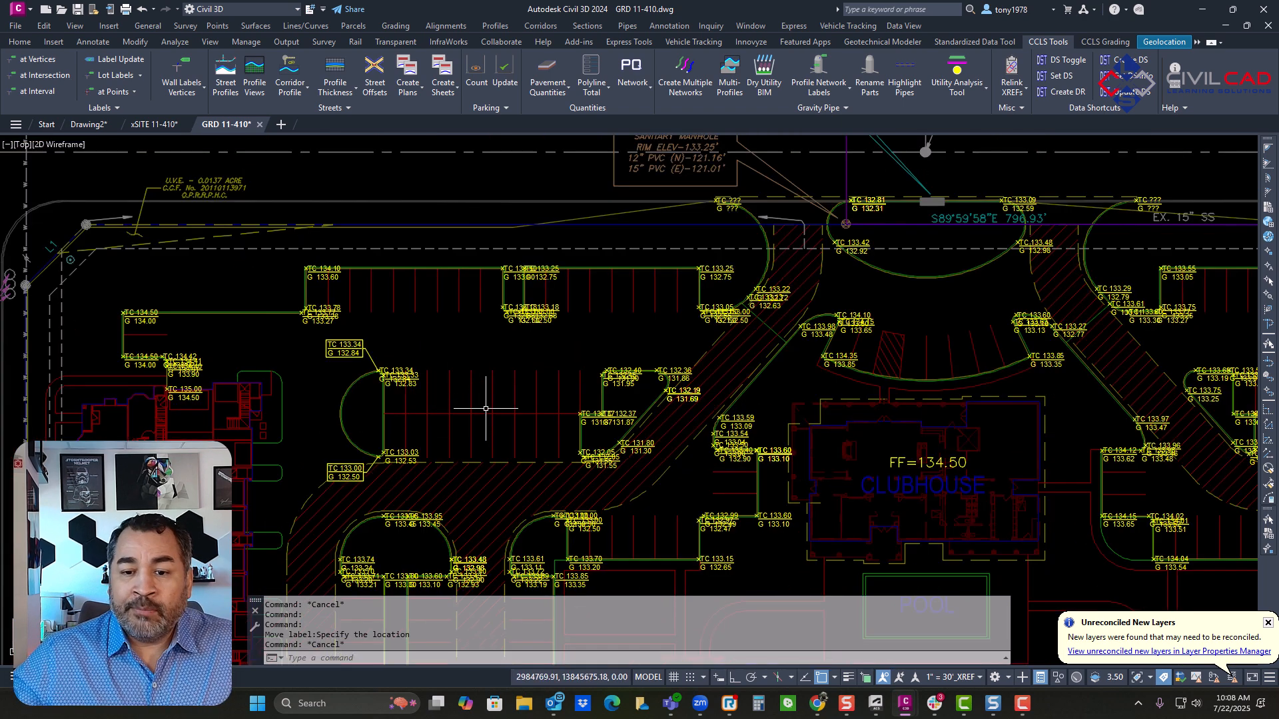
mouse_move(485, 408)
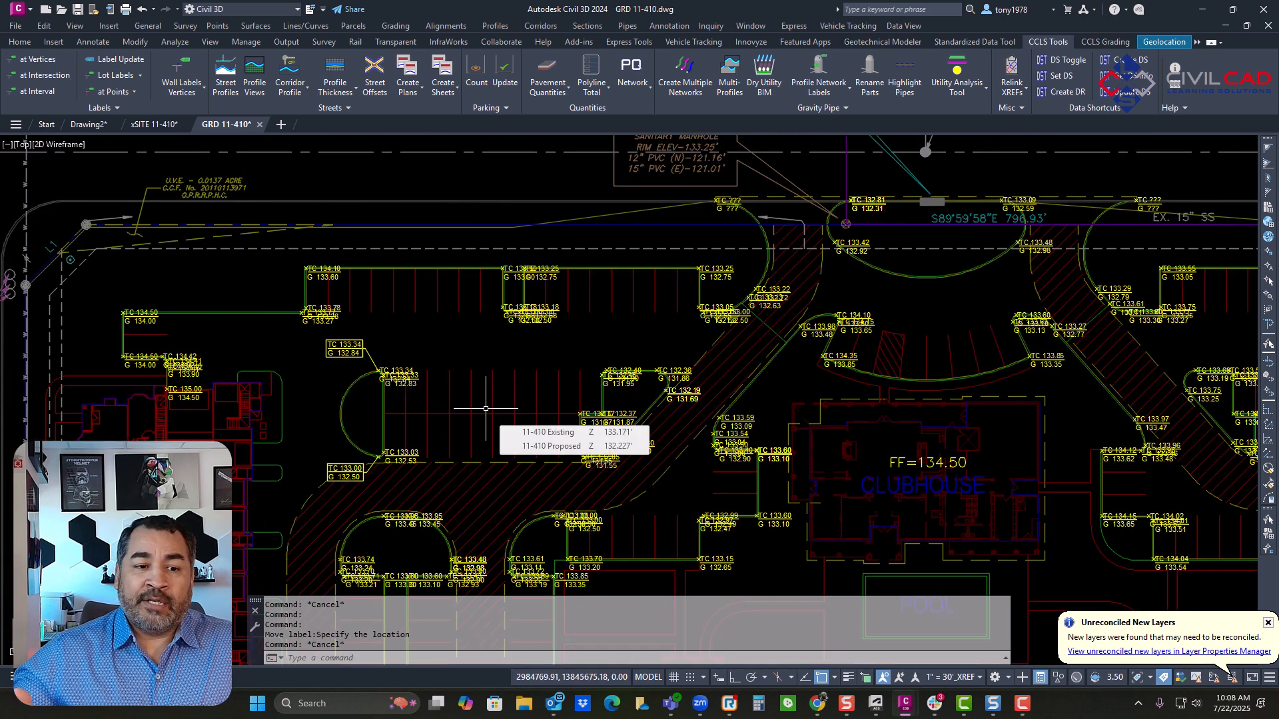
scroll(491, 363, "up", 2)
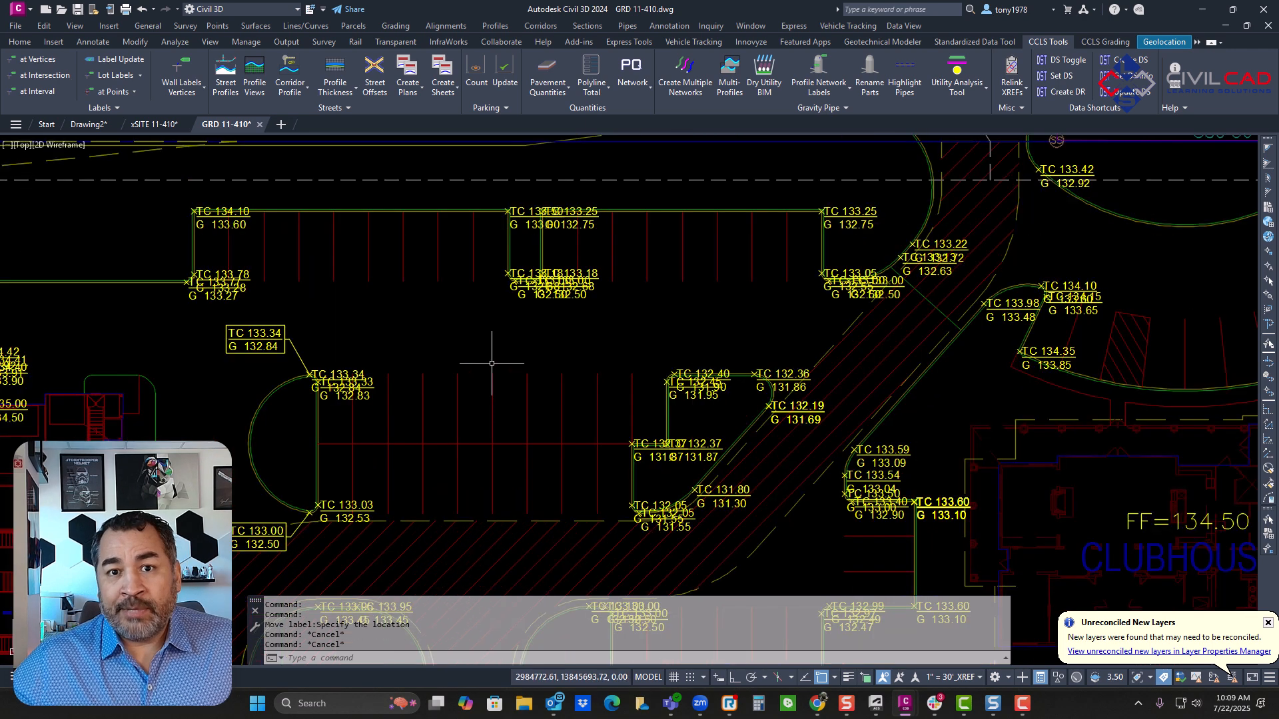
key("Escape")
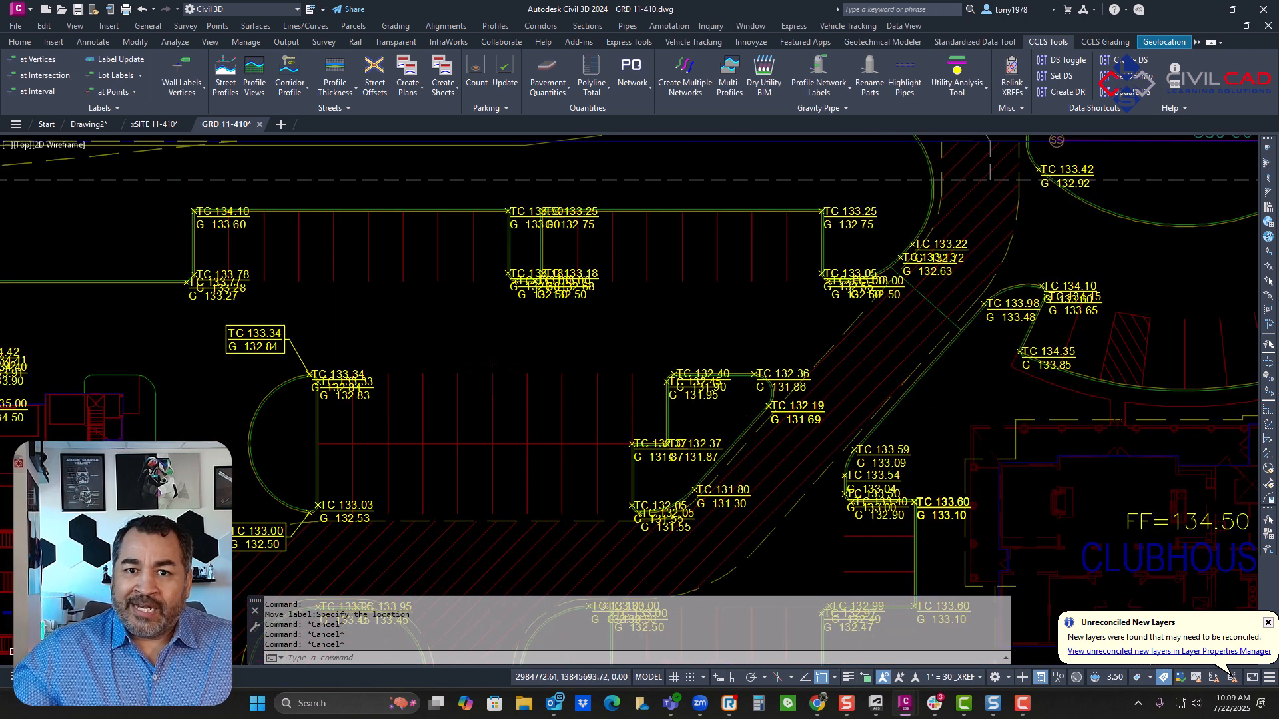
key("Escape")
middle_click_drag(485, 357, 503, 337)
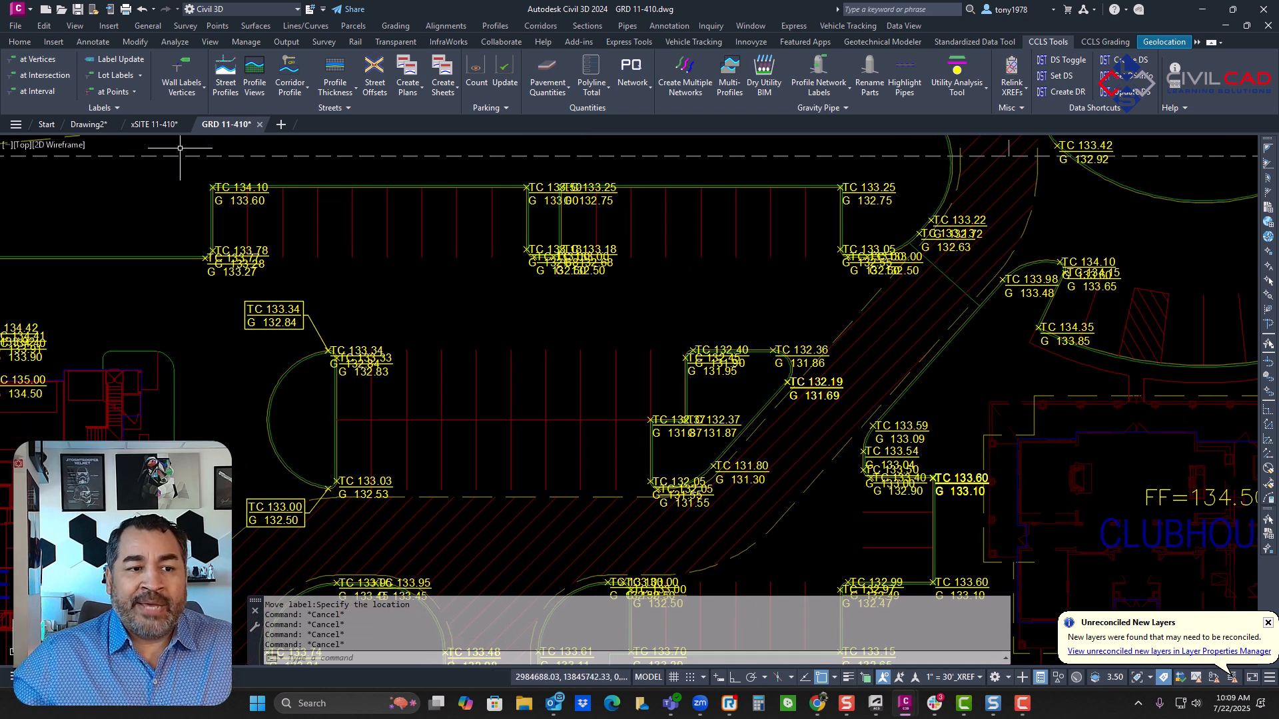
Switch to Drawing2 and copy both outlines of the long parking island with base point 0,0
left_click(148, 123)
key("ctrl+Tab")
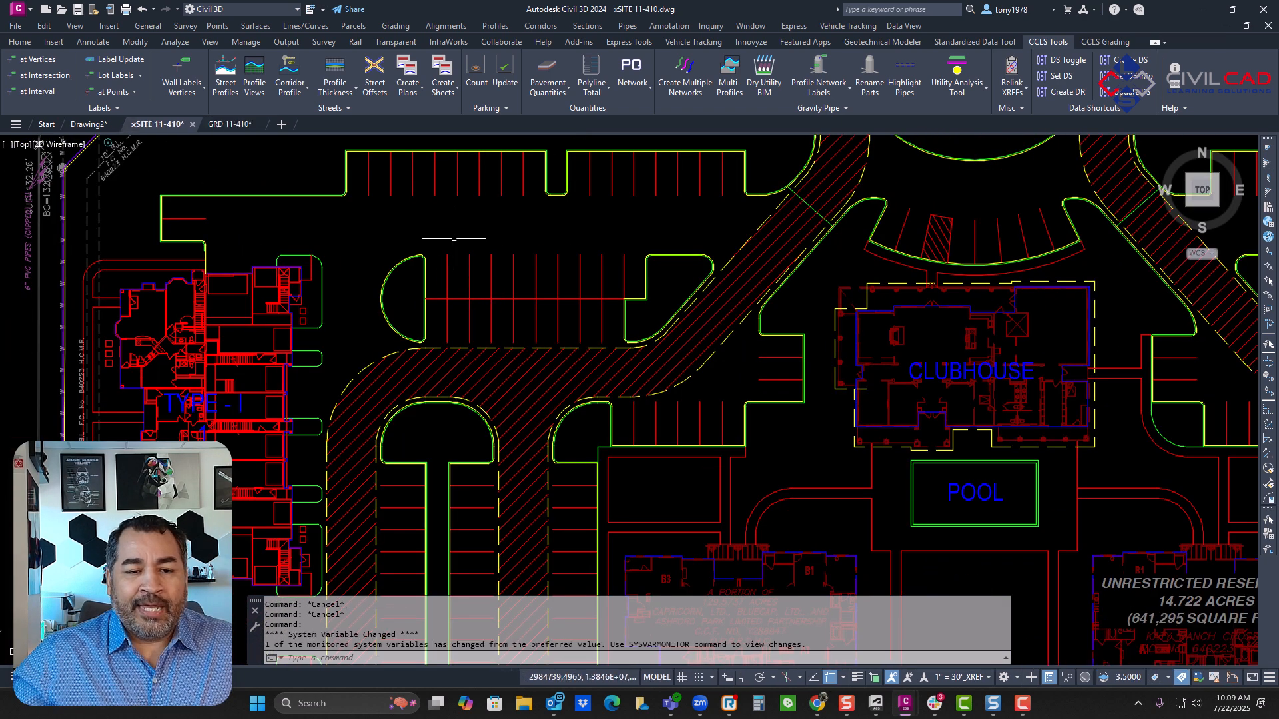
left_click(91, 126)
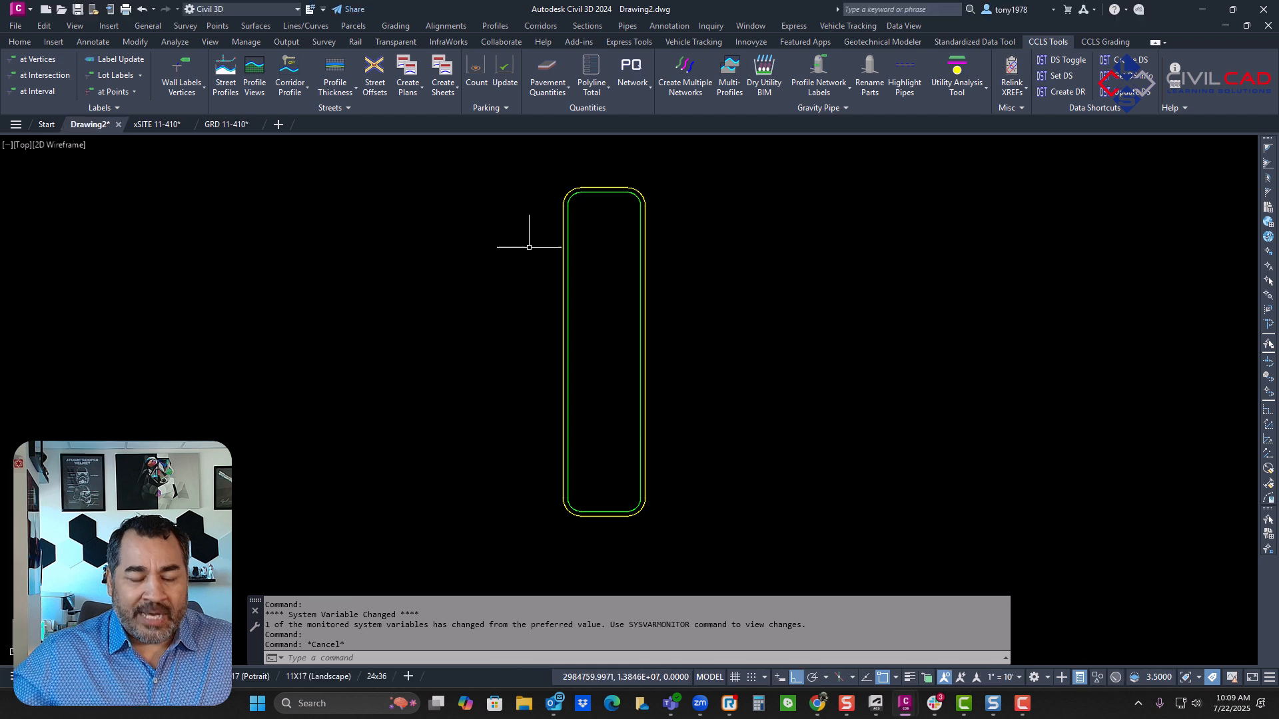
type("copybase")
key("Return")
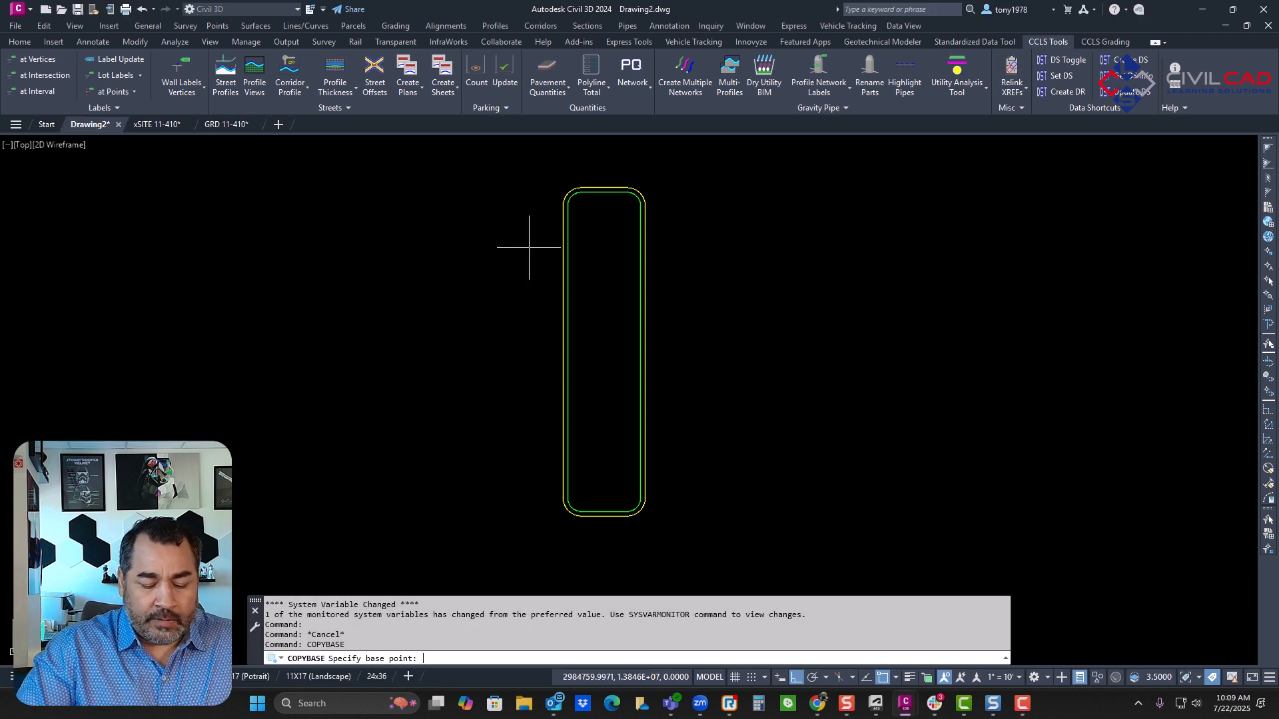
type("0,0")
key("Return")
left_click(746, 252)
left_click(596, 308)
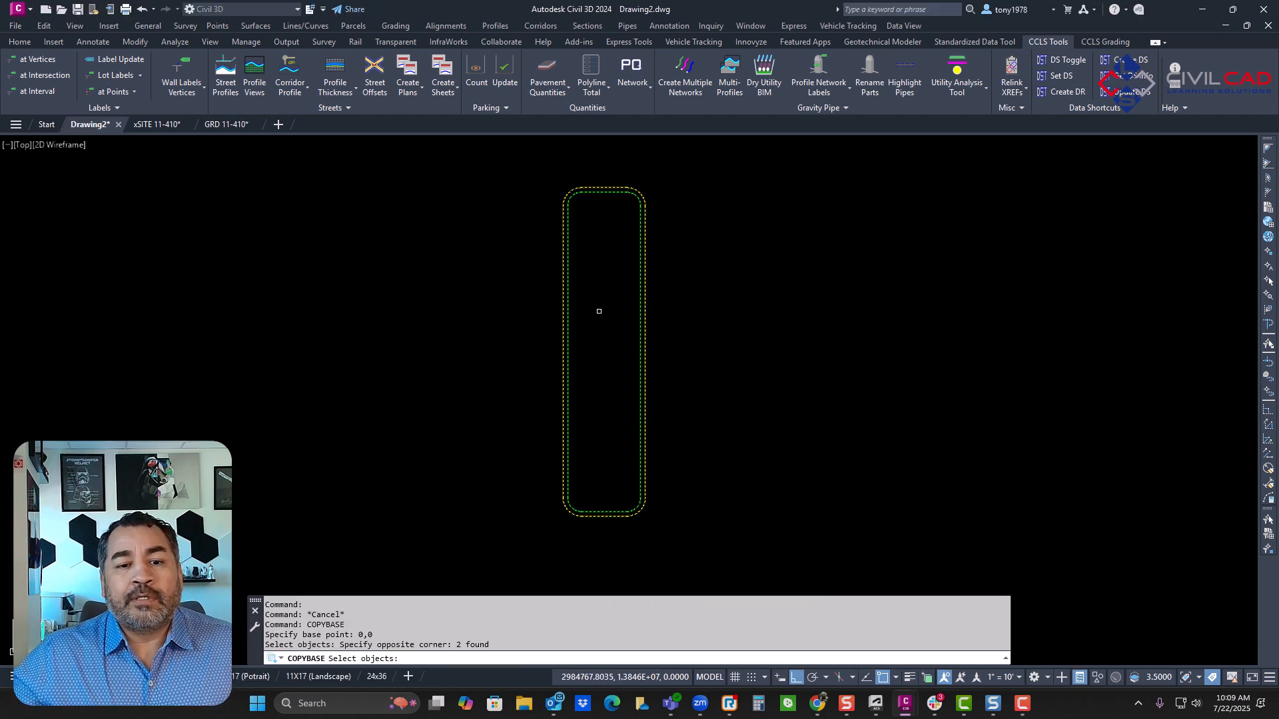
key("Return")
key("Escape")
Paste the copied island outlines into the xSITE 11-410 drawing at insertion point 0,0
left_click(157, 124)
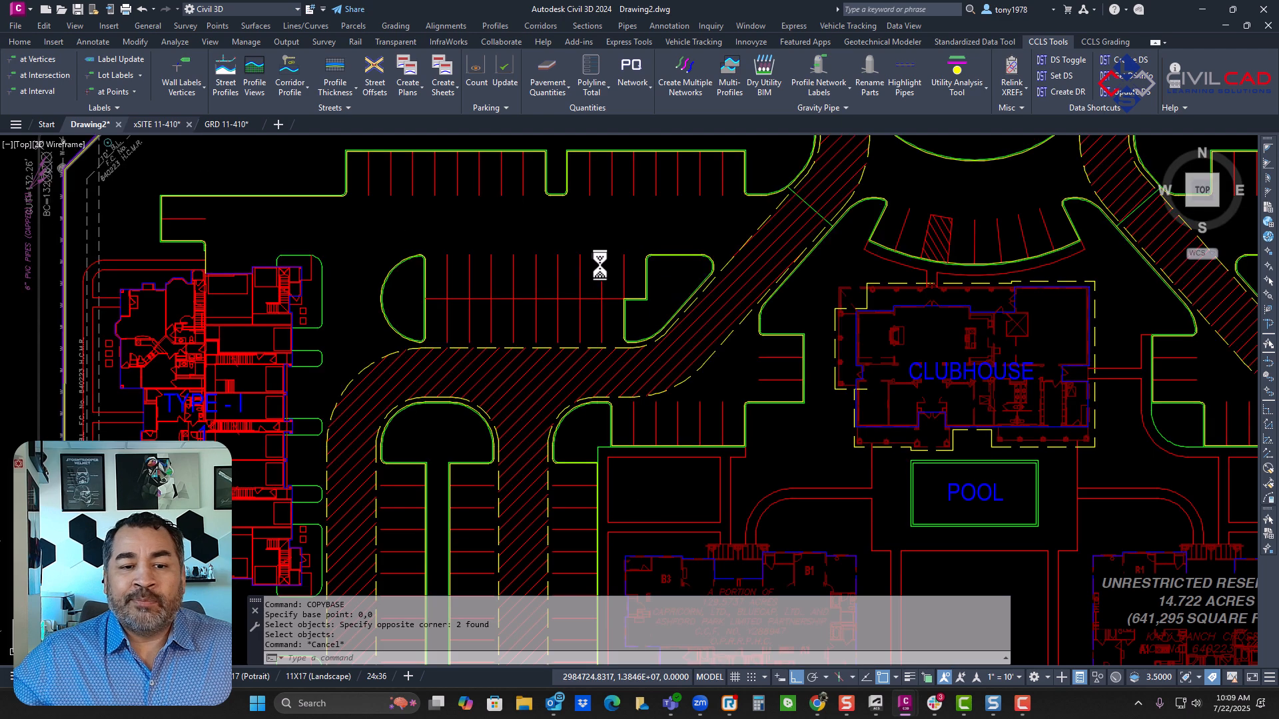
left_click(18, 44)
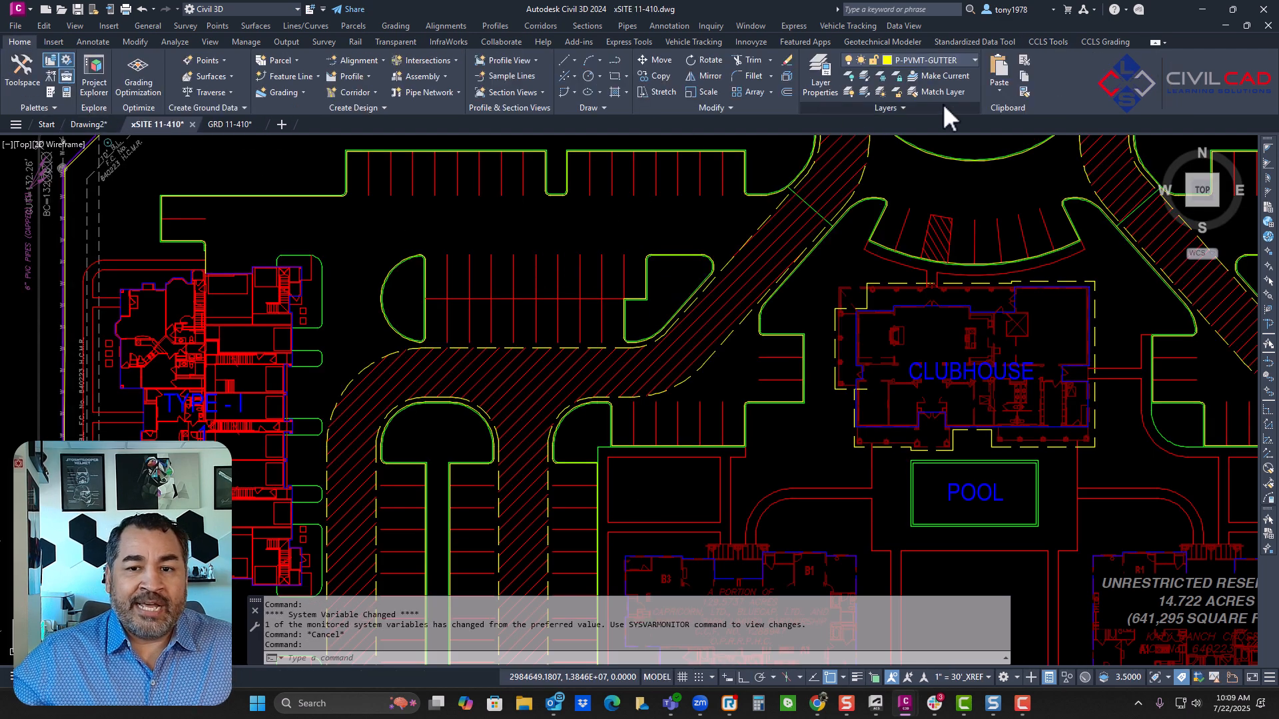
left_click(1003, 64)
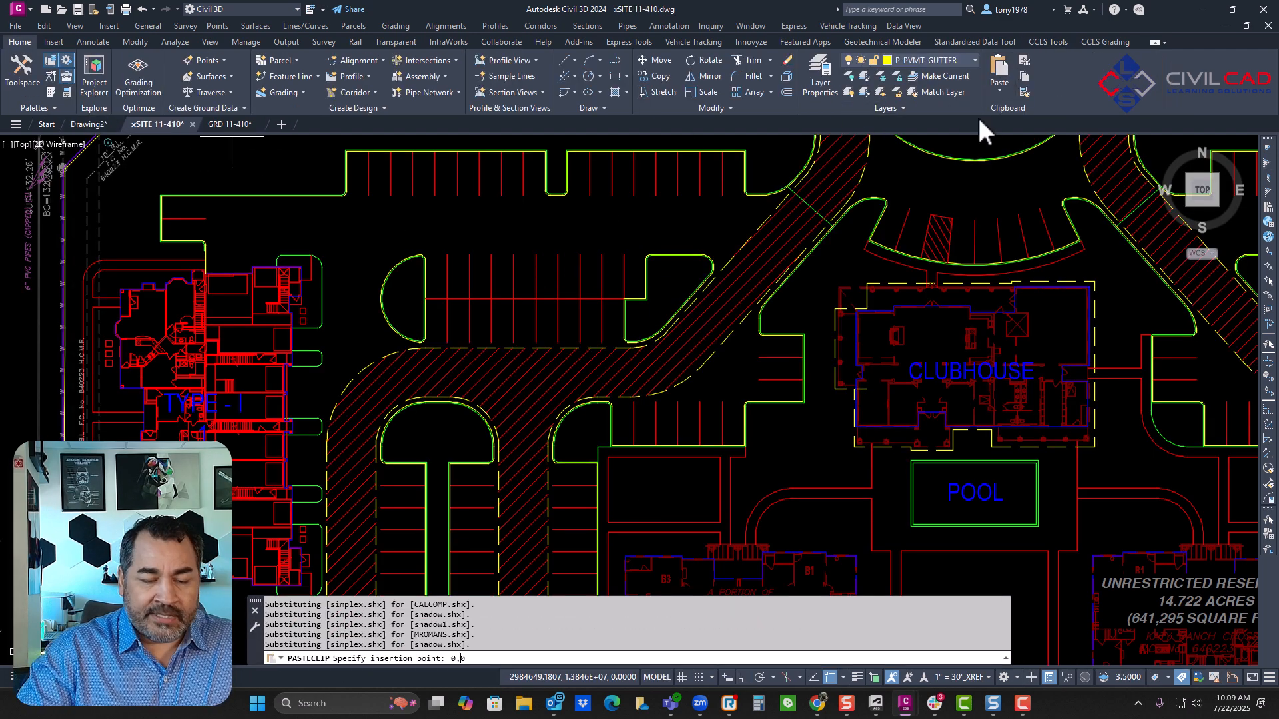
type("0,0")
key("Return")
key("Escape")
scroll(525, 249, "up", 2)
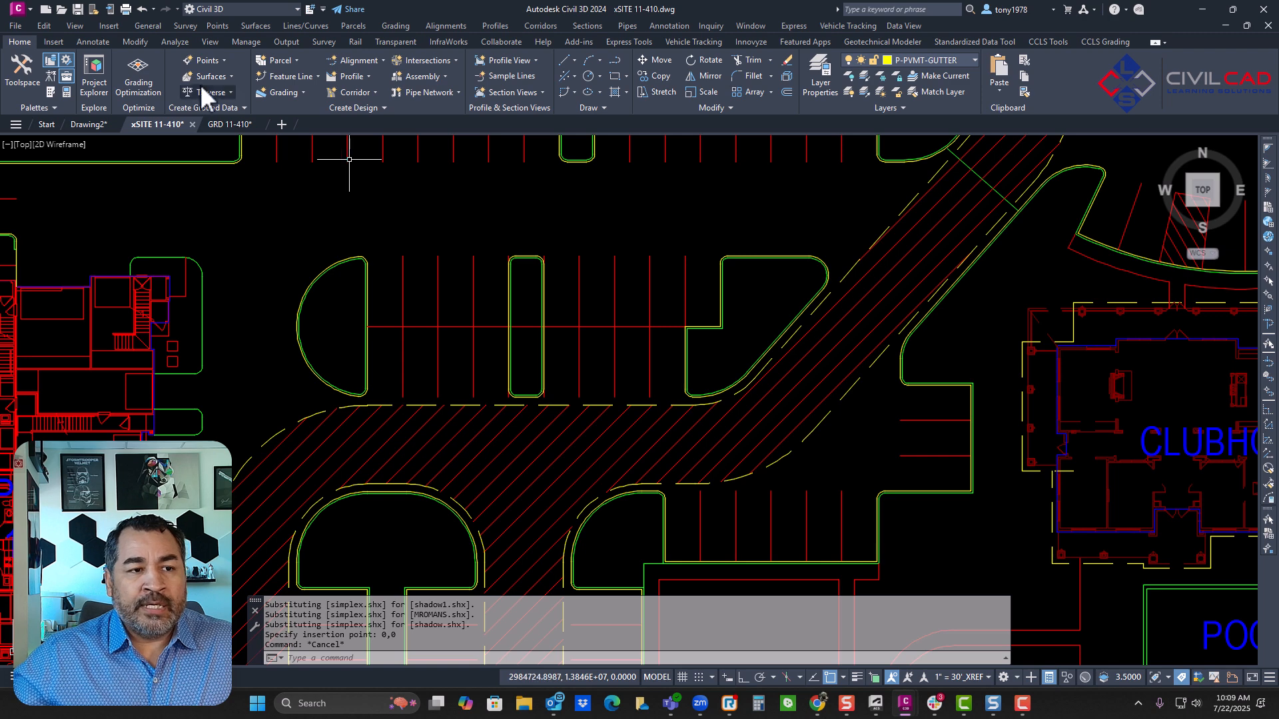
Save the xSITE 11-410 drawing and return to GRD 11-410 with its external references reloaded
left_click(78, 8)
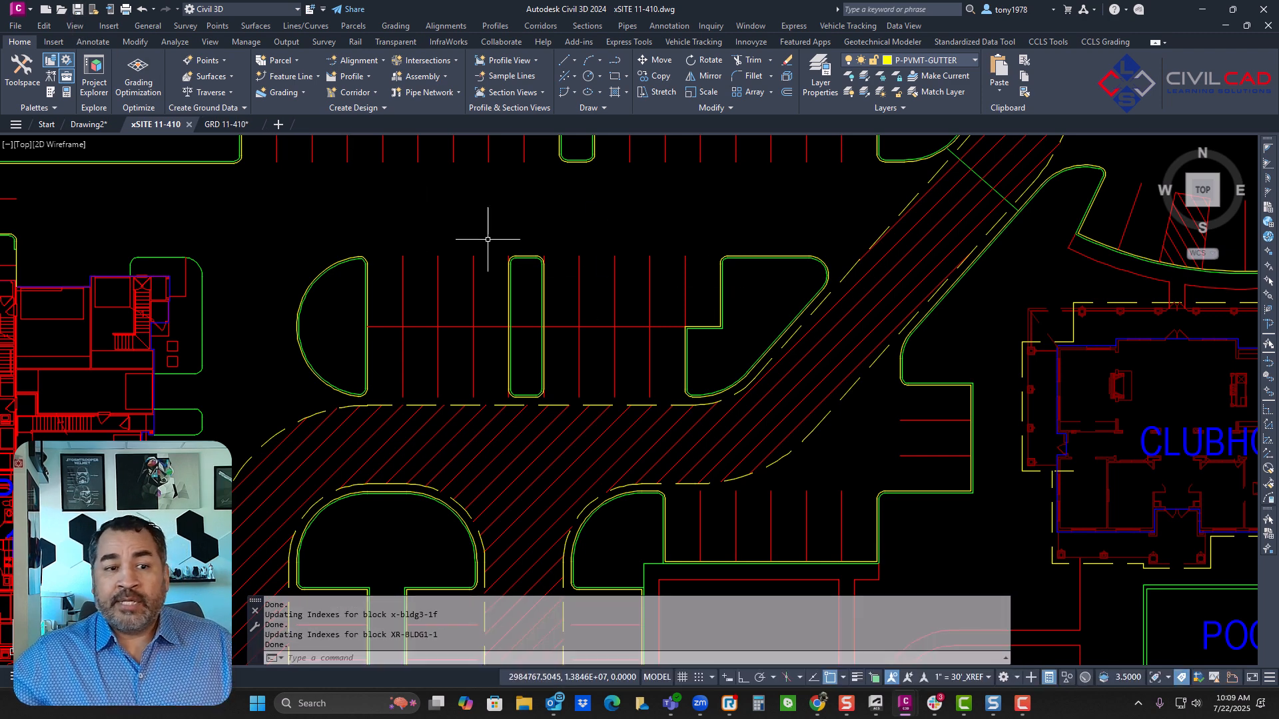
left_click(226, 124)
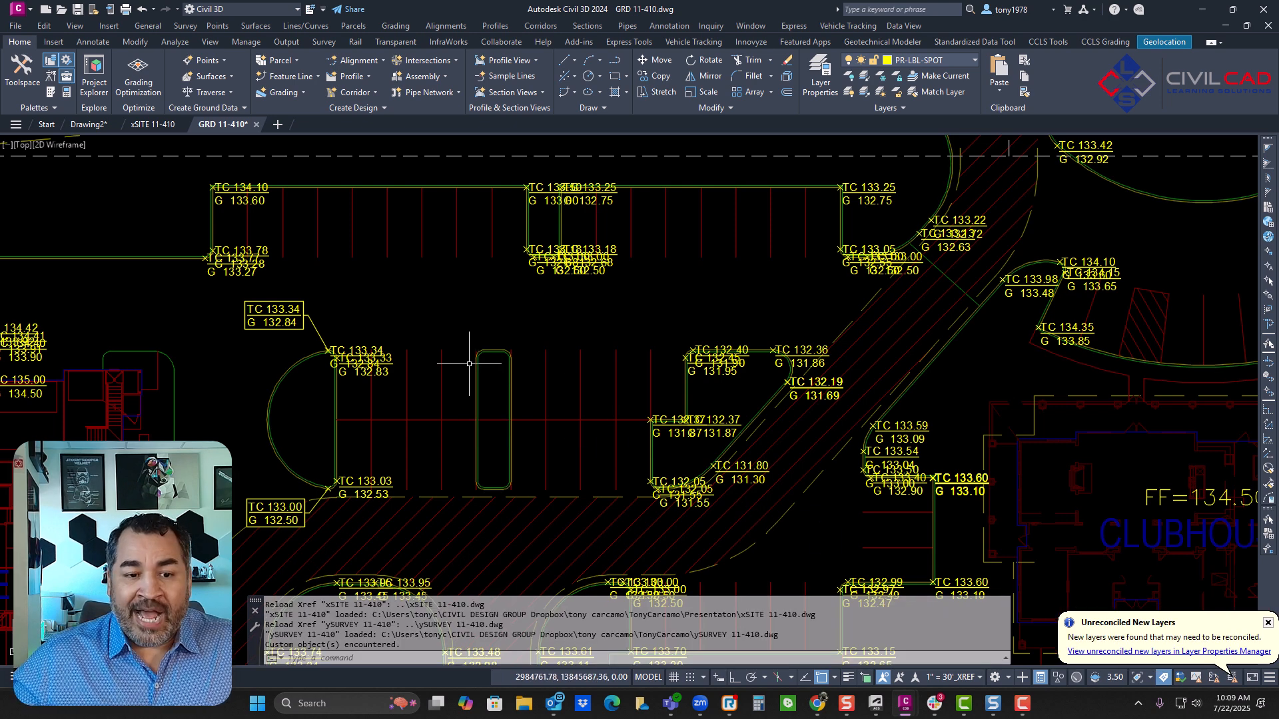
Start labeling at vertices with the P-TOP OF CURB-GUTTER spot style and HP-X marker, skipping labeled objects
scroll(469, 364, "up", 2)
key("Escape")
scroll(492, 450, "up", 1)
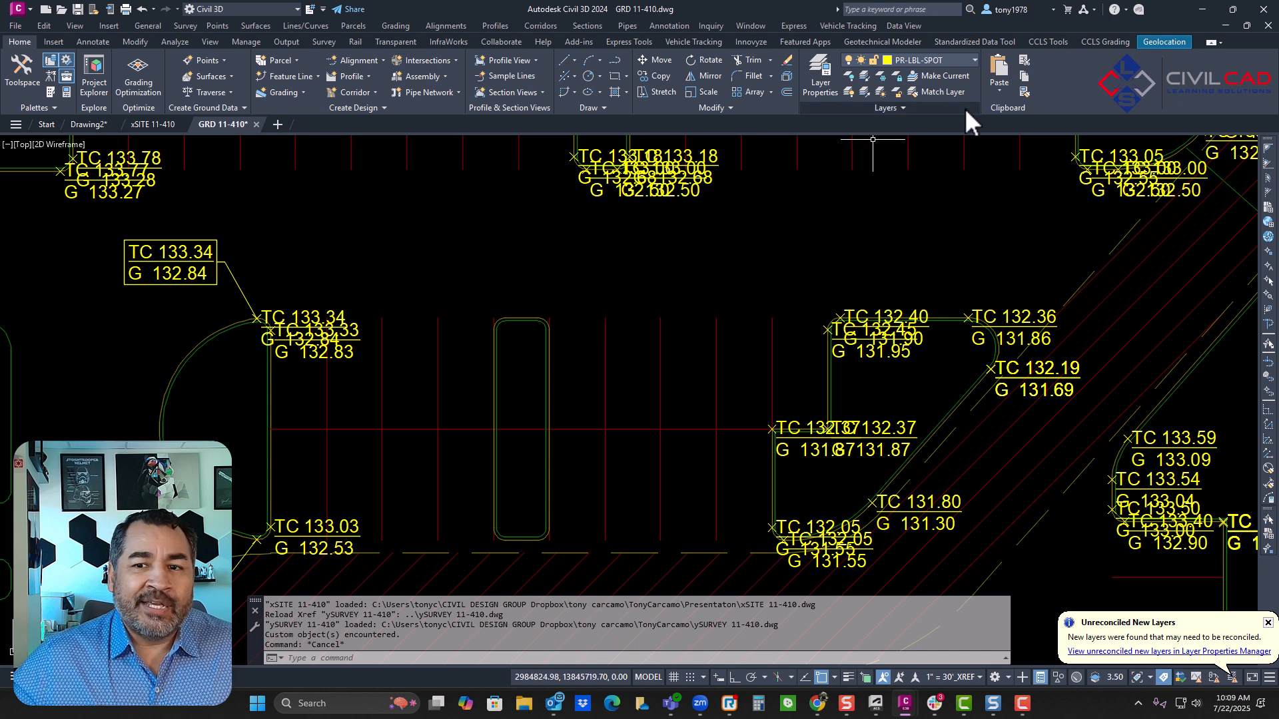
left_click(1047, 41)
left_click(40, 60)
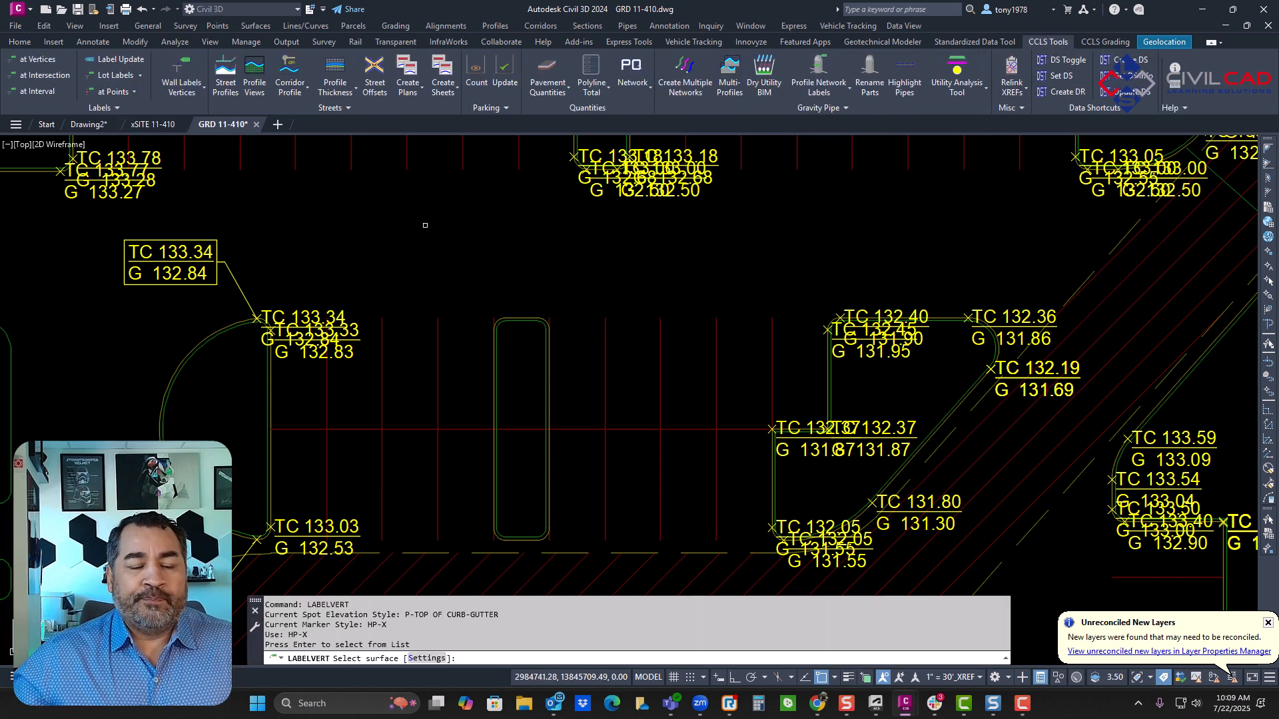
type("s")
key("Return")
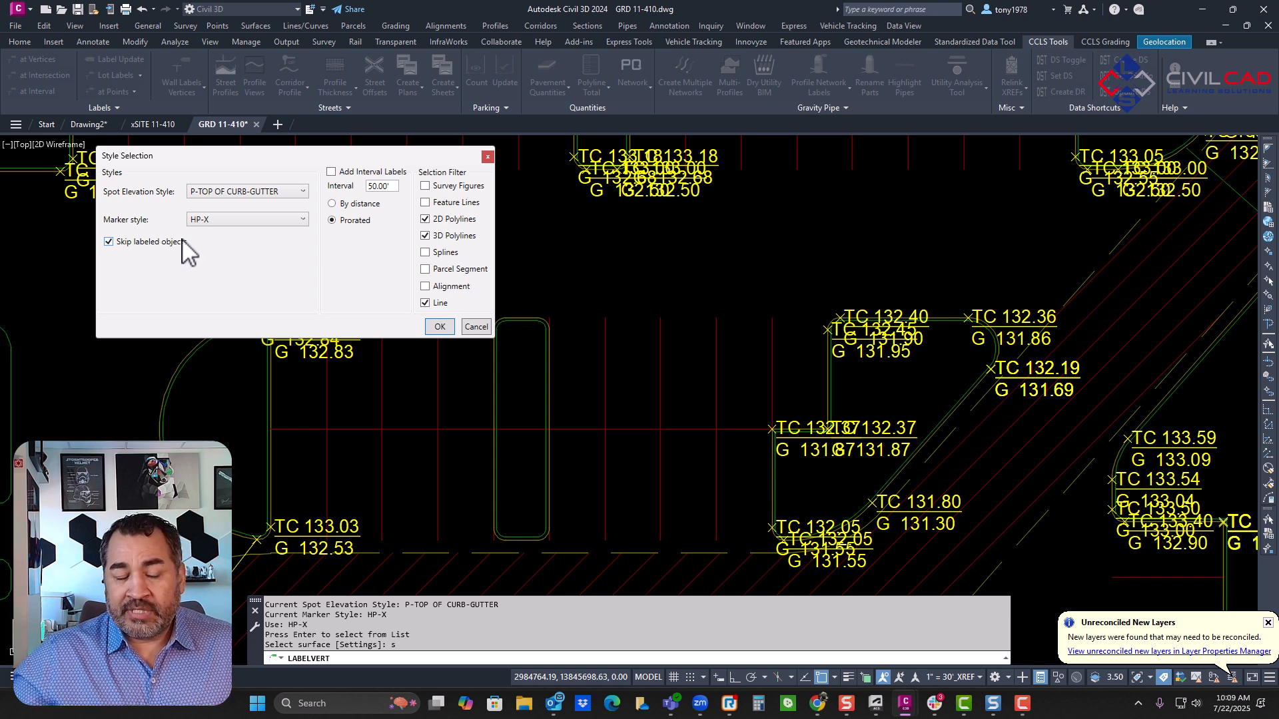
left_click(437, 326)
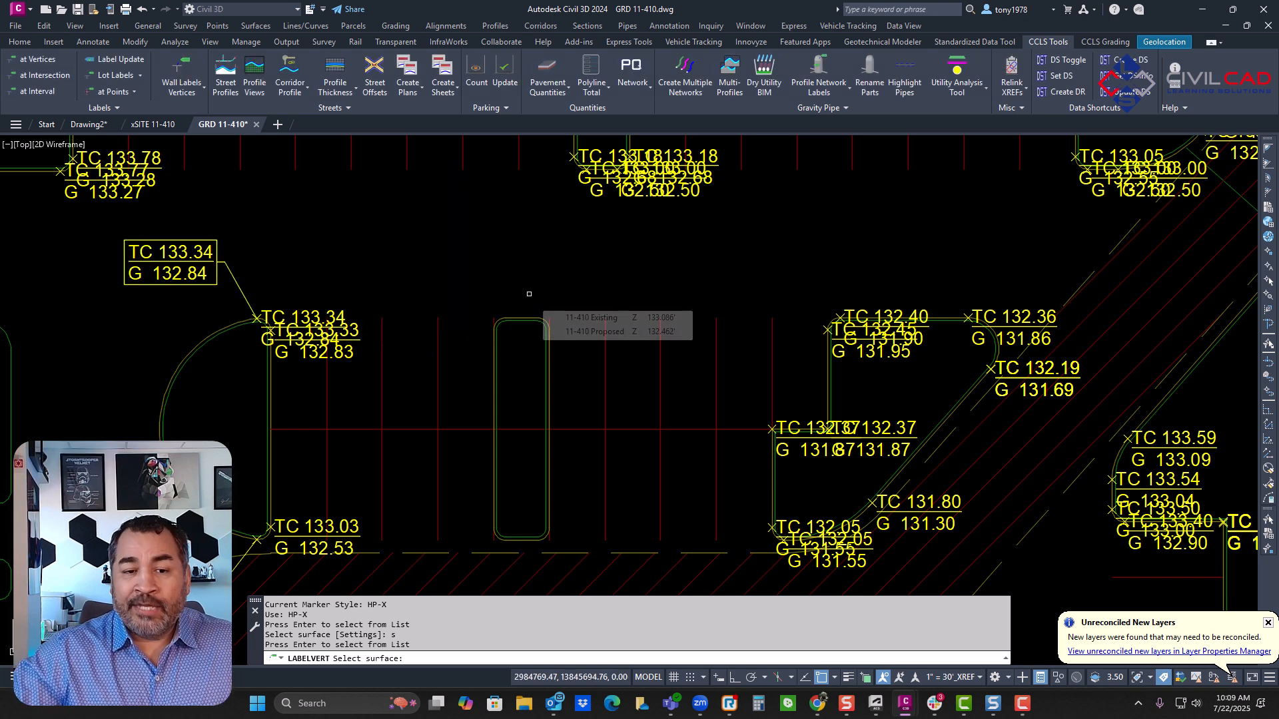
Label the new island's vertices from the 11-410 Proposed surface, using the objects on layer xSITE 11-410|P-PVMT-GUTTER
key("Return")
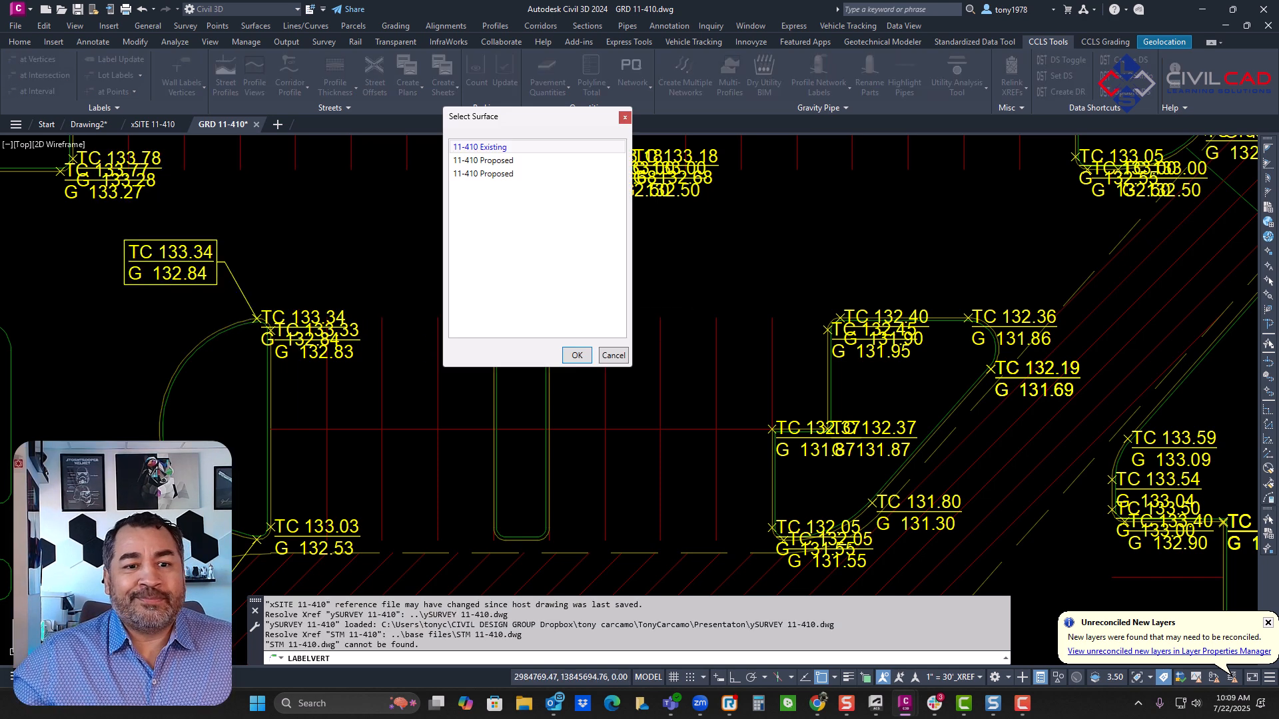
left_click(497, 160)
left_click(576, 355)
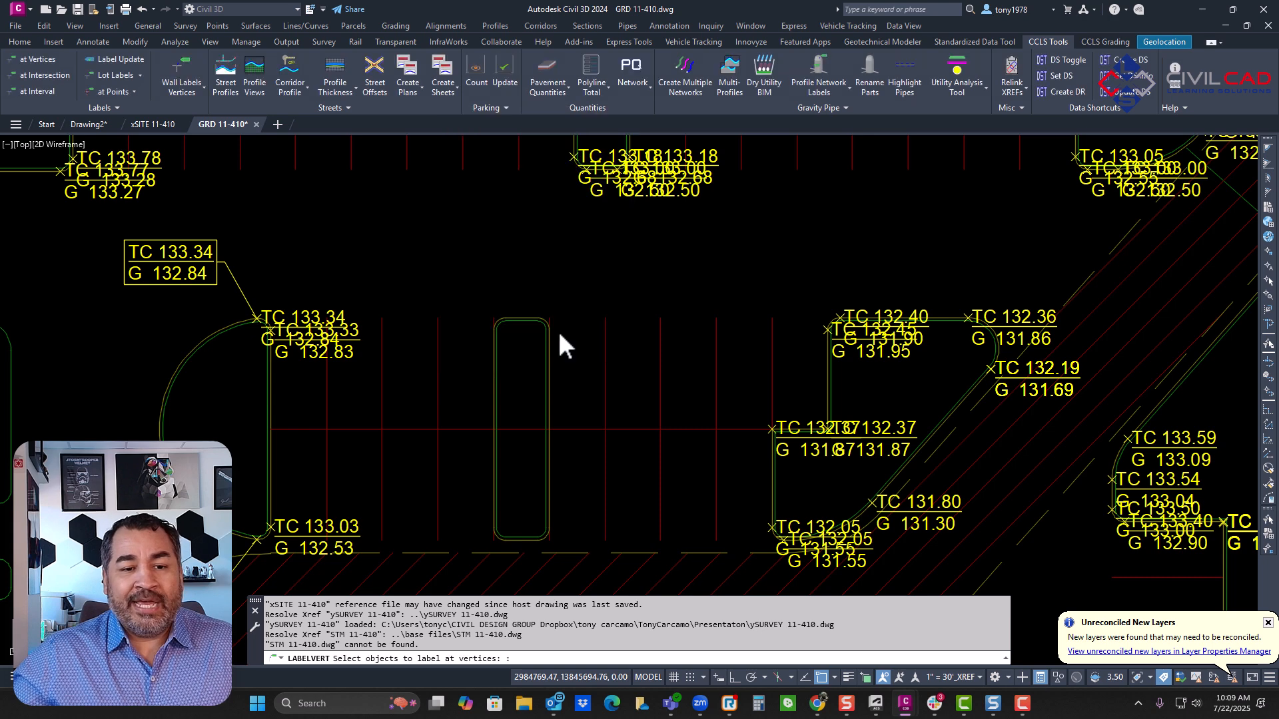
type("y")
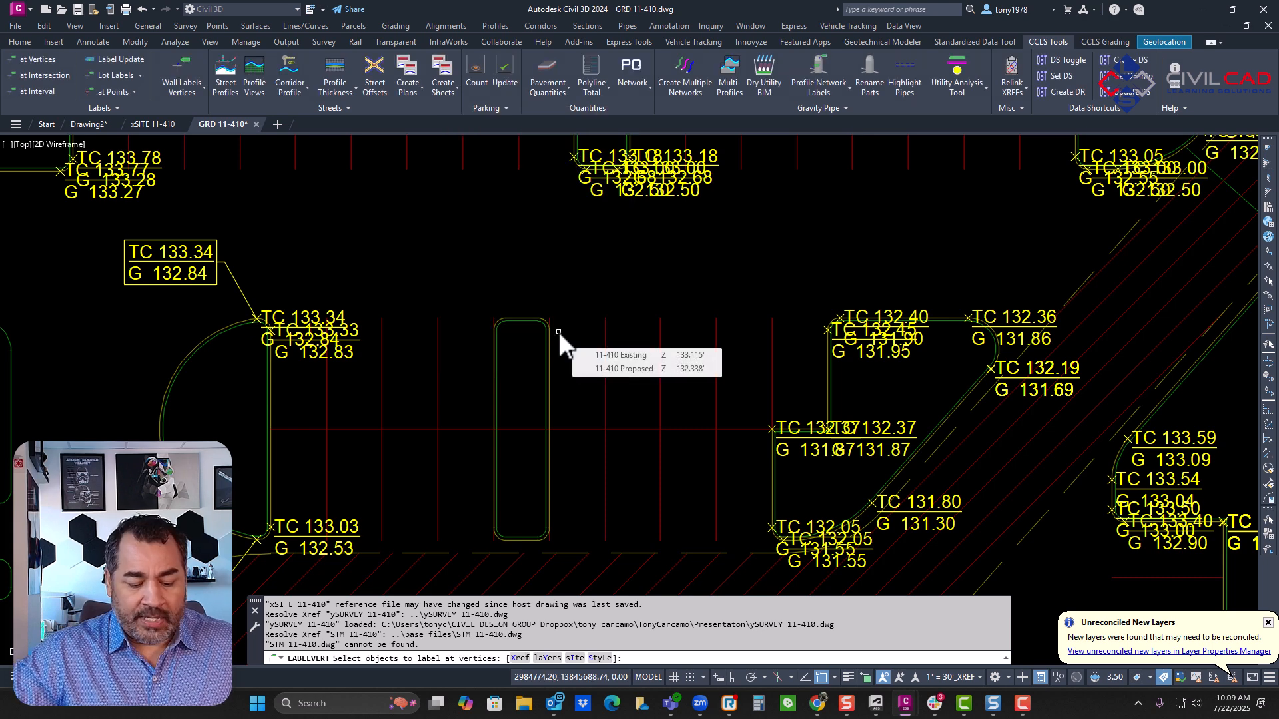
key("Return")
scroll(533, 312, "down", 10)
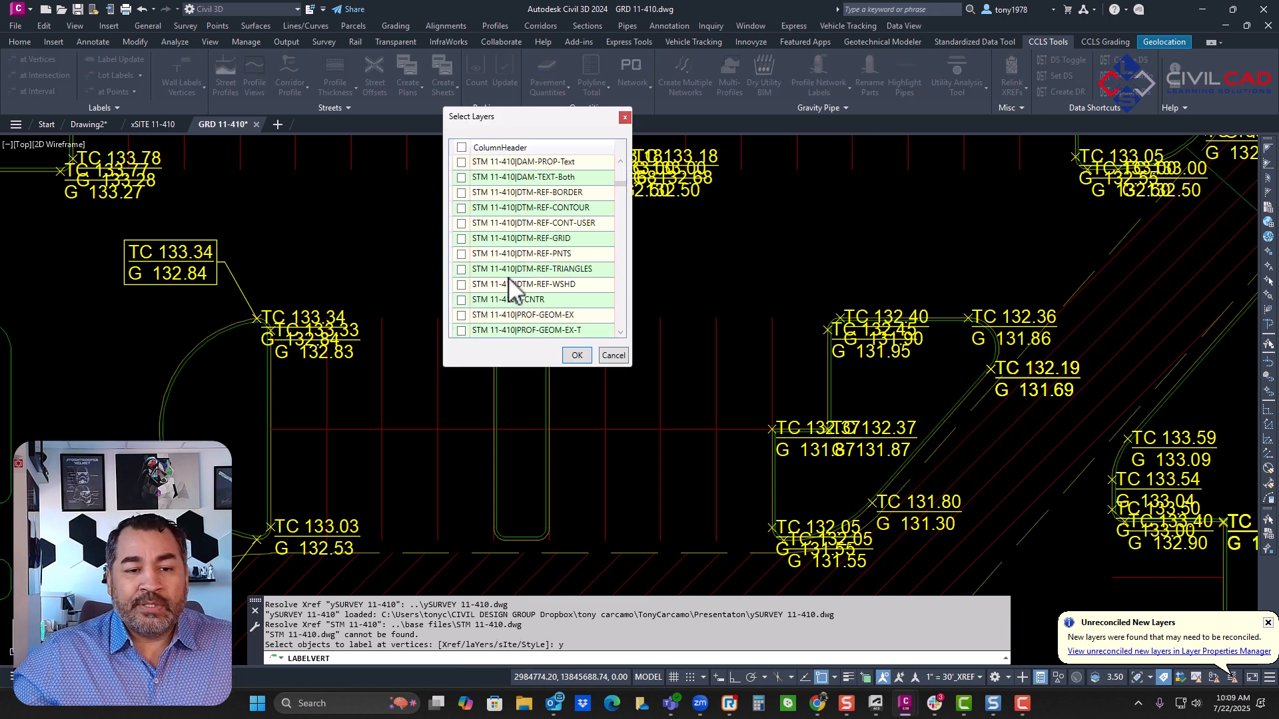
scroll(550, 265, "down", 3)
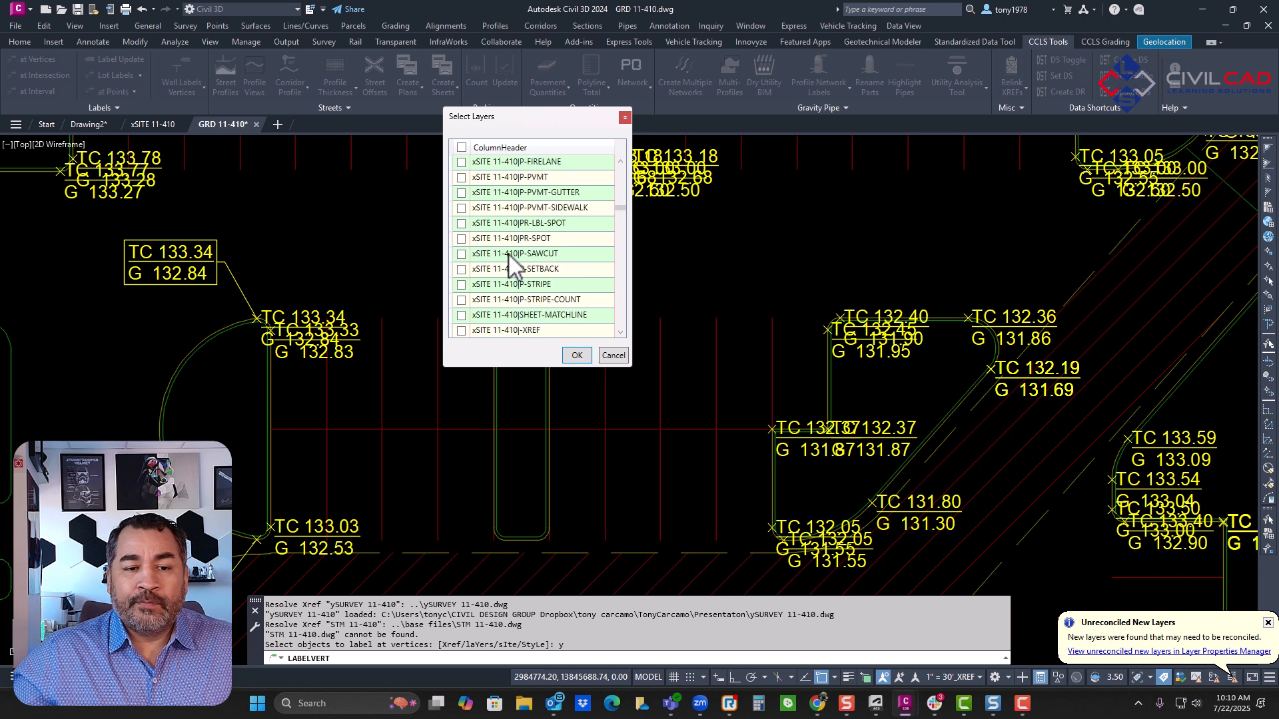
left_click(482, 193)
left_click(462, 193)
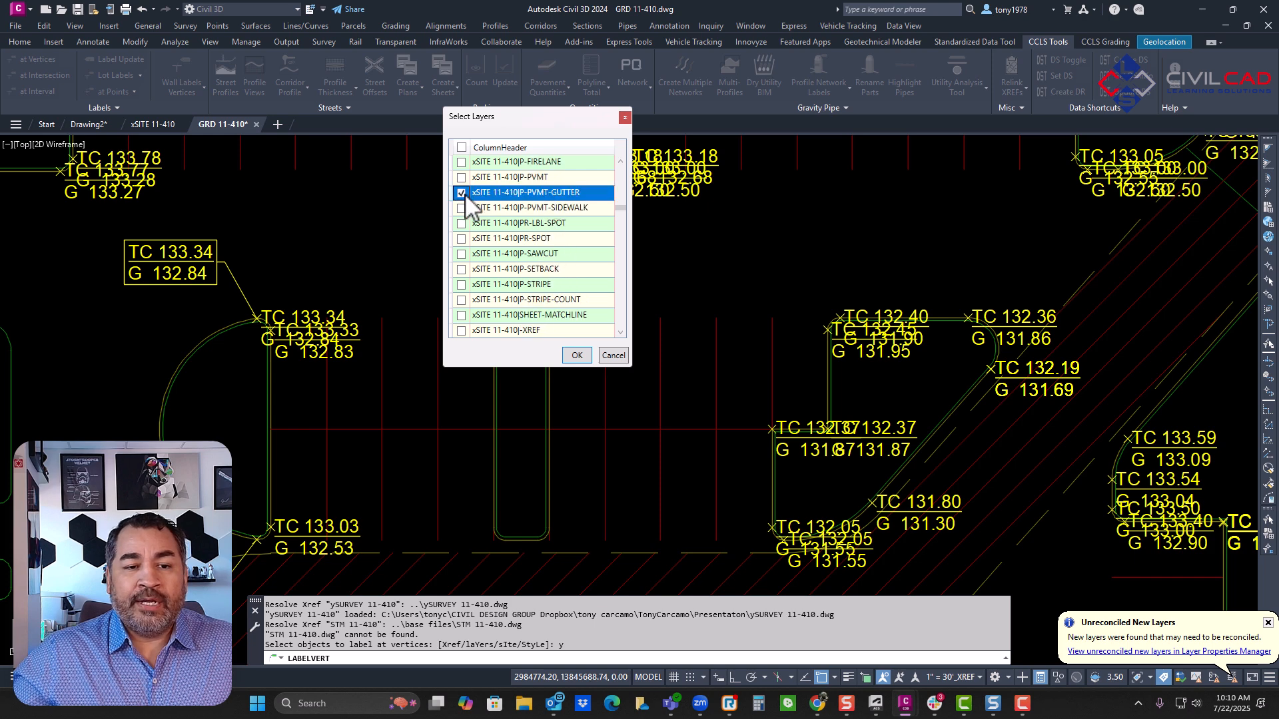
left_click(576, 355)
Move the two spot labels at the new island's upper-left corner clear of it, one up and right, the other up and left
left_click(510, 304)
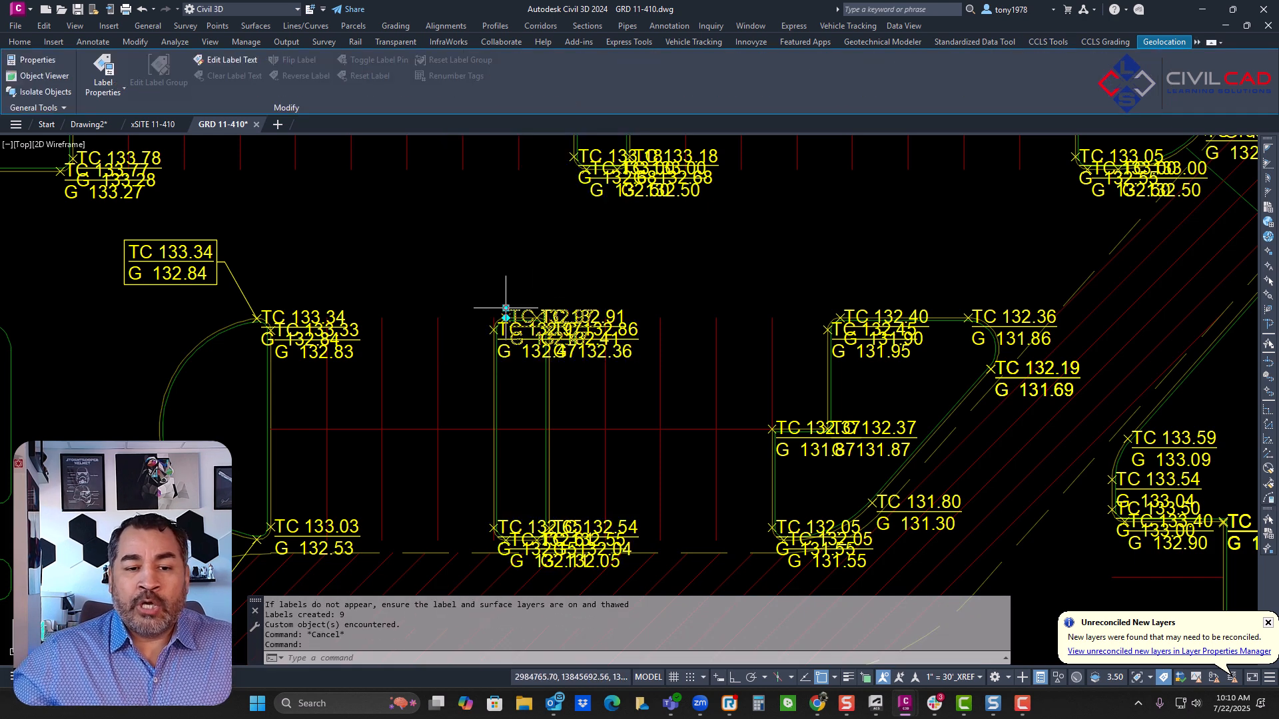
left_click_drag(509, 306, 521, 263)
key("Escape")
left_click(491, 325)
left_click(494, 320)
left_click(454, 285)
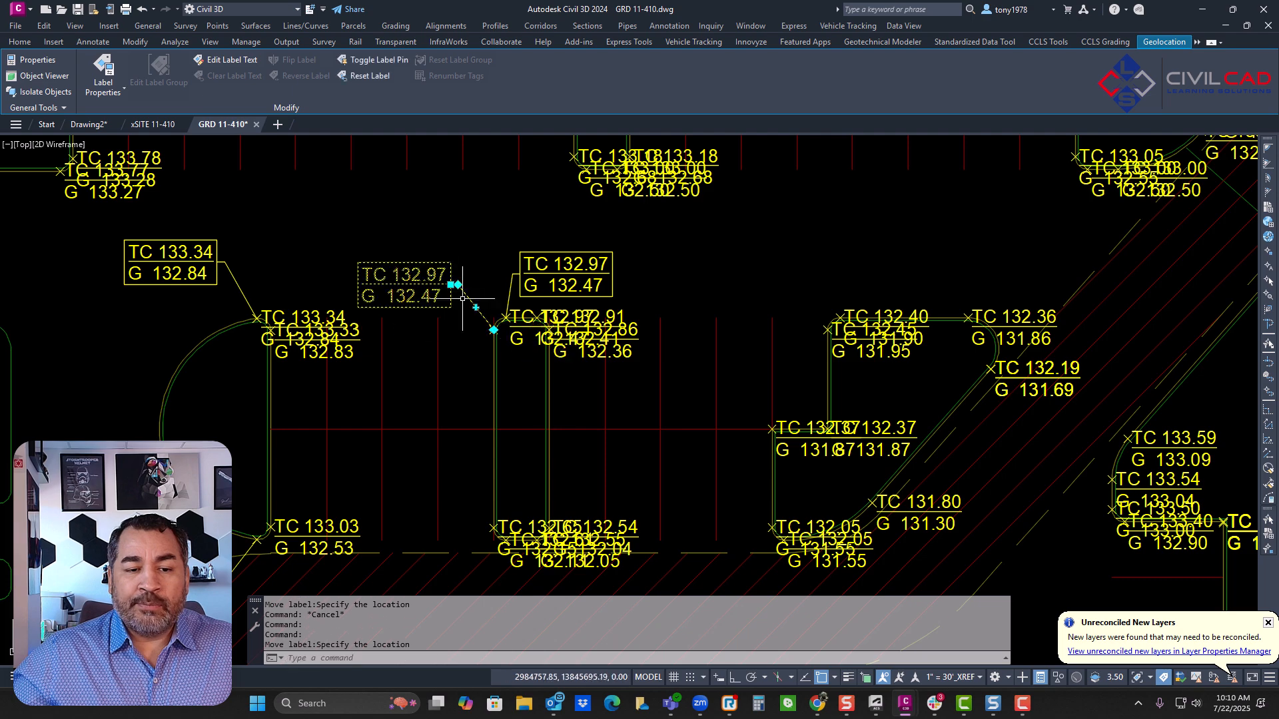
Move the spot label at the new island's lower-left corner down and left, away from the curb
middle_click_drag(561, 413, 558, 323)
key("Escape")
left_click(506, 434)
left_click(491, 438)
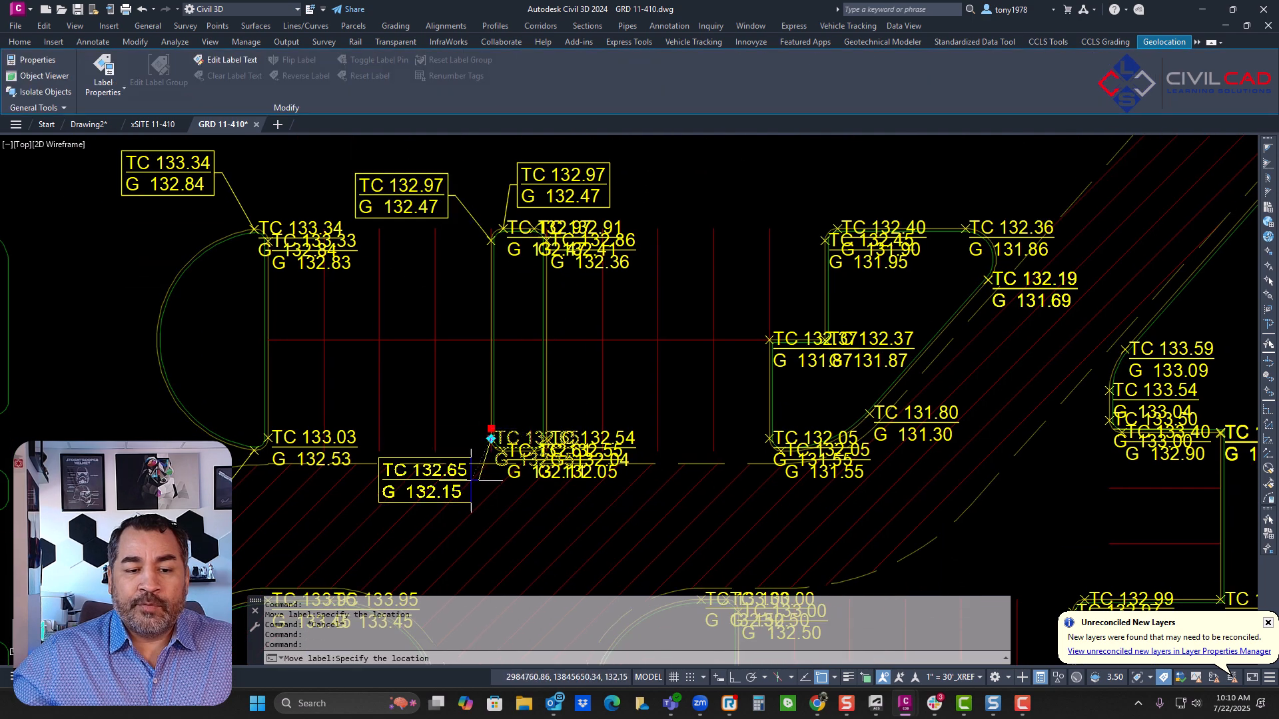
left_click(465, 430)
key("Escape")
Select all linked spot elevation labels in the grading drawing with the Select Linked Objects command
scroll(499, 407, "down", 5)
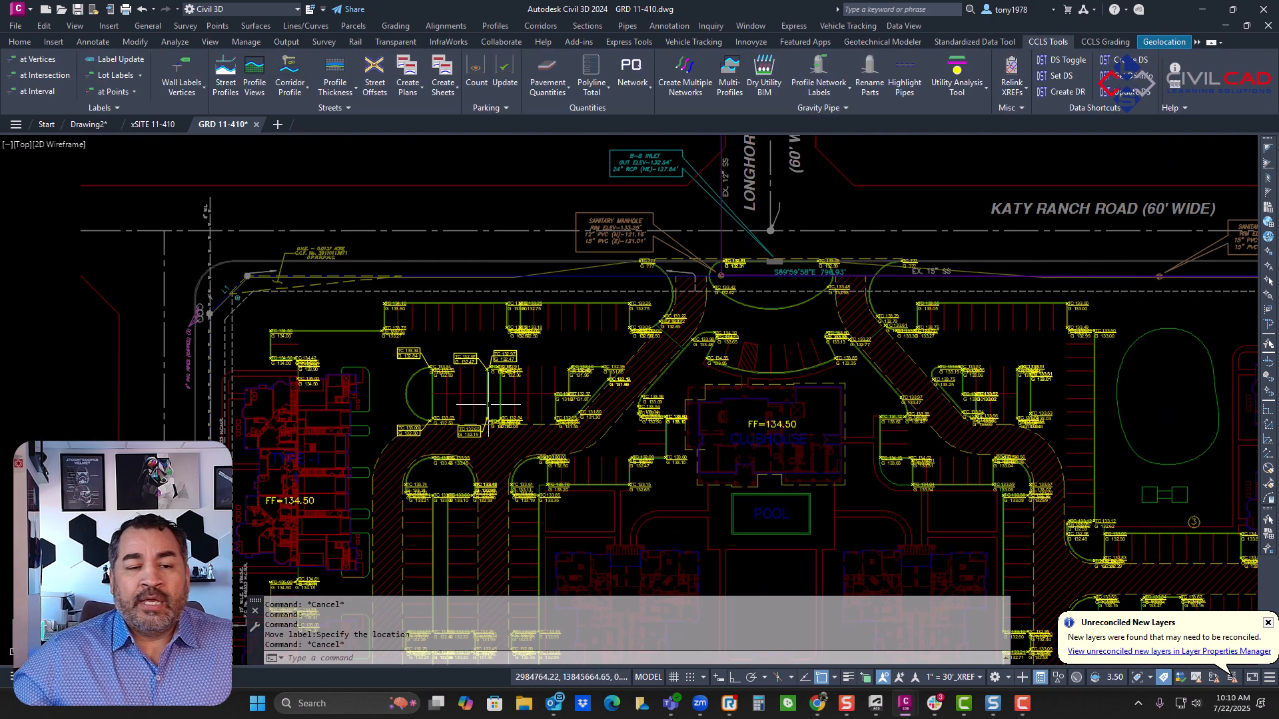
scroll(538, 373, "up", 3)
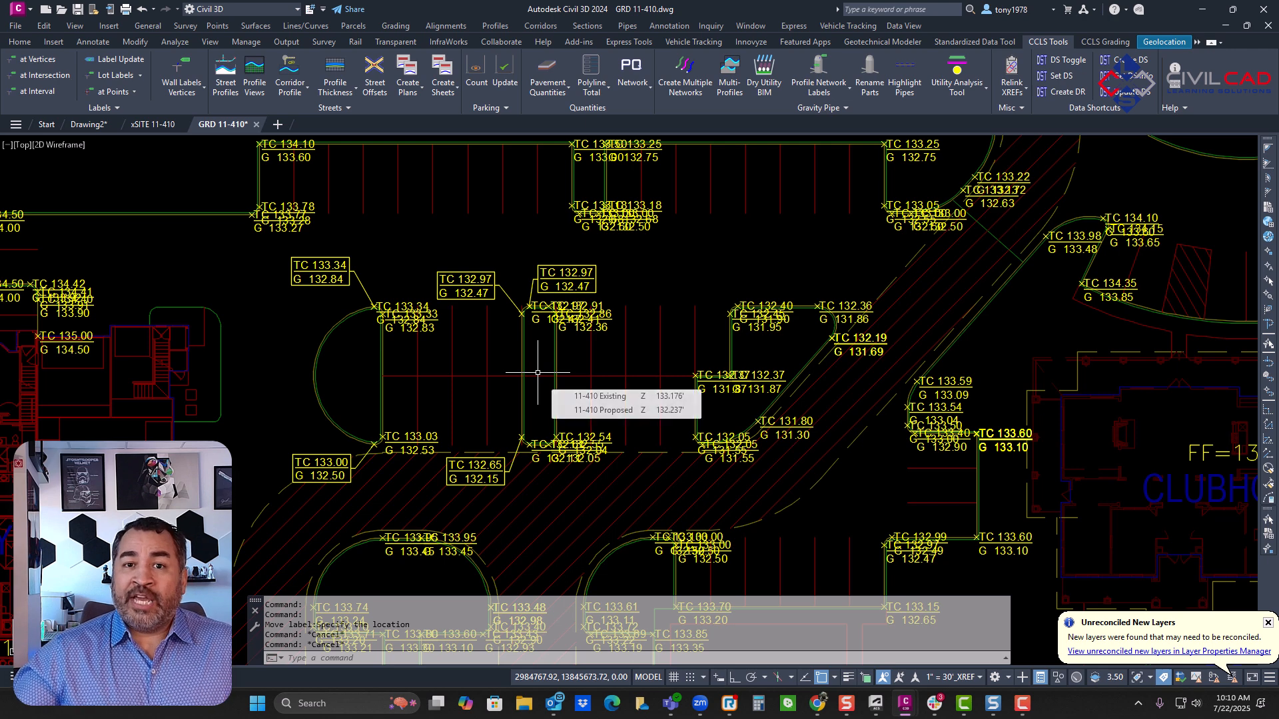
key("Escape")
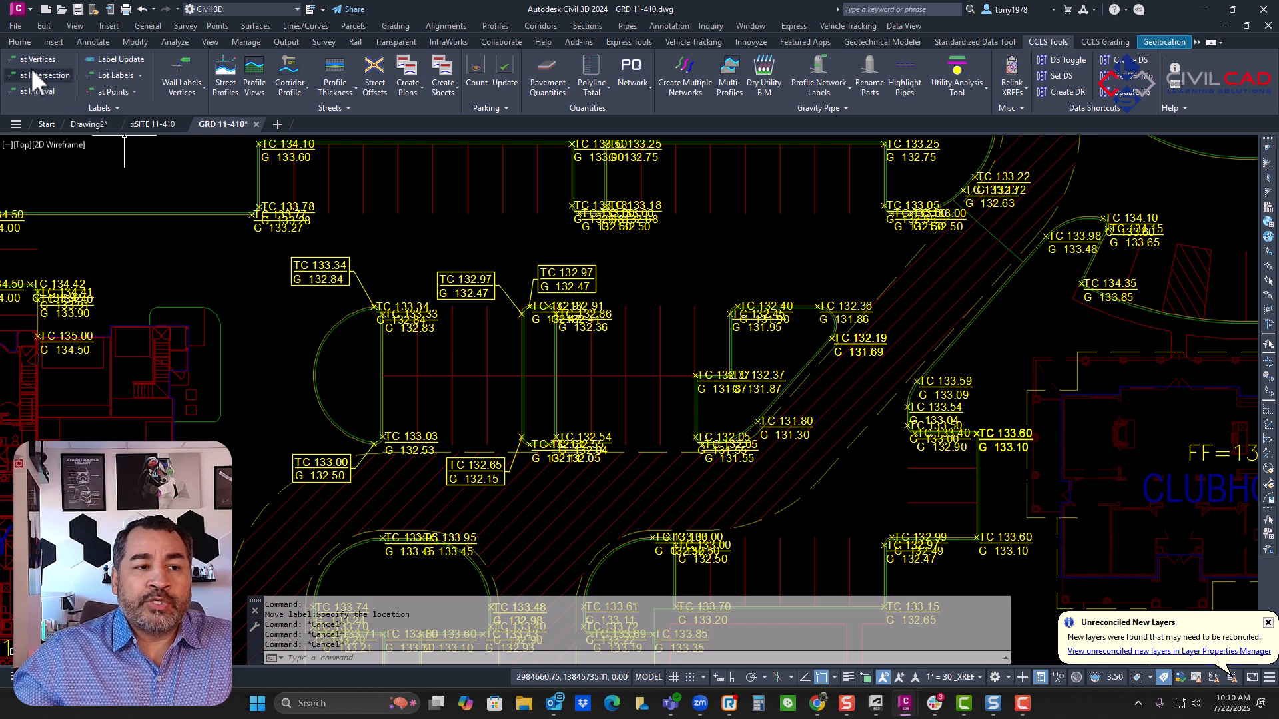
left_click(105, 106)
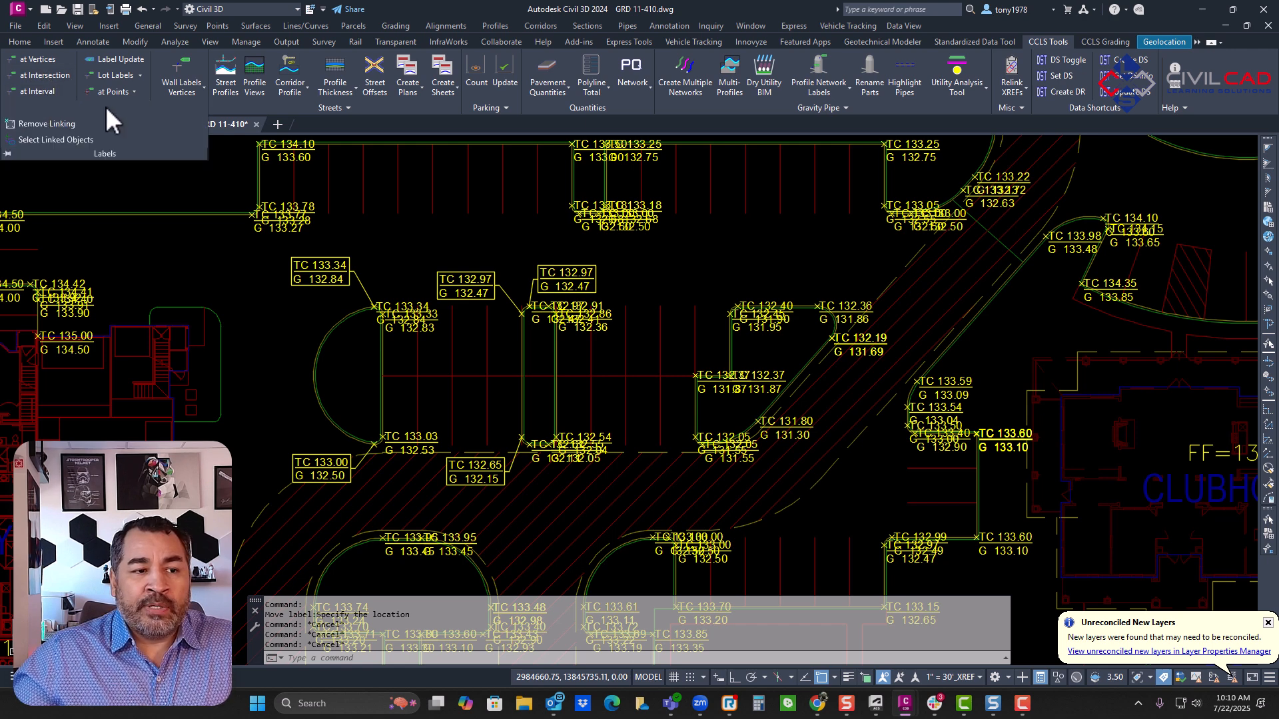
left_click(73, 141)
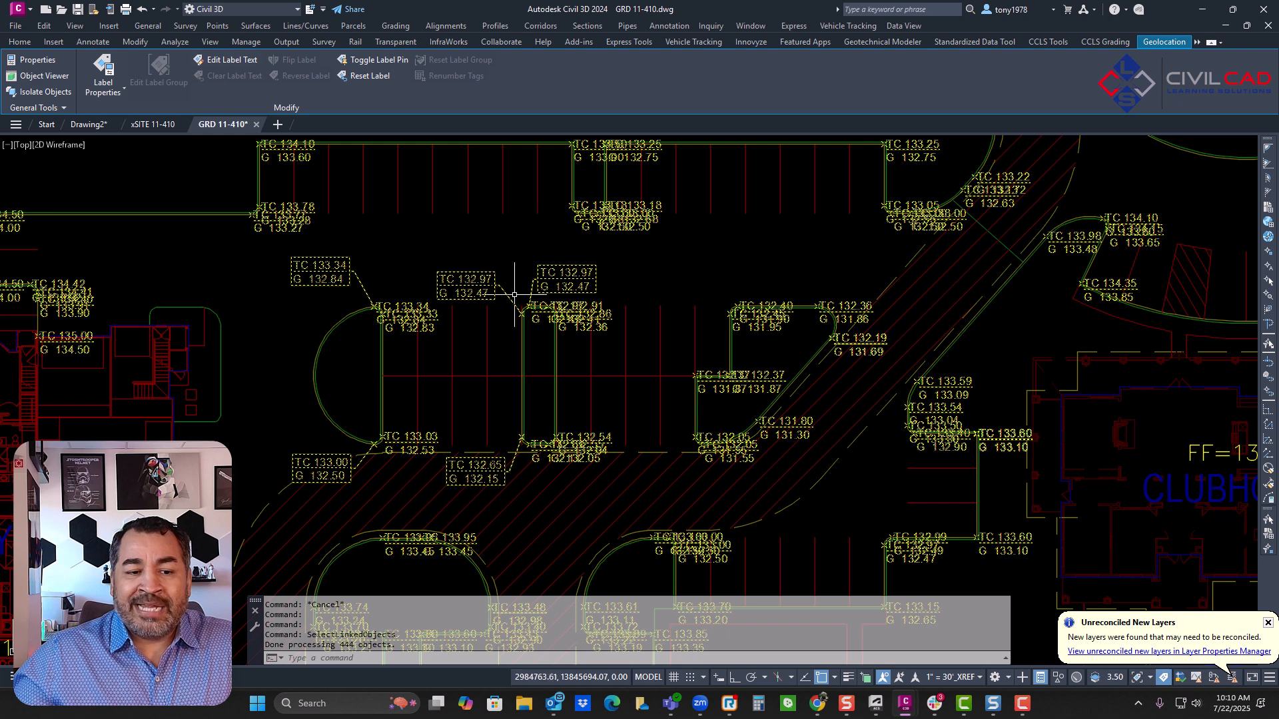